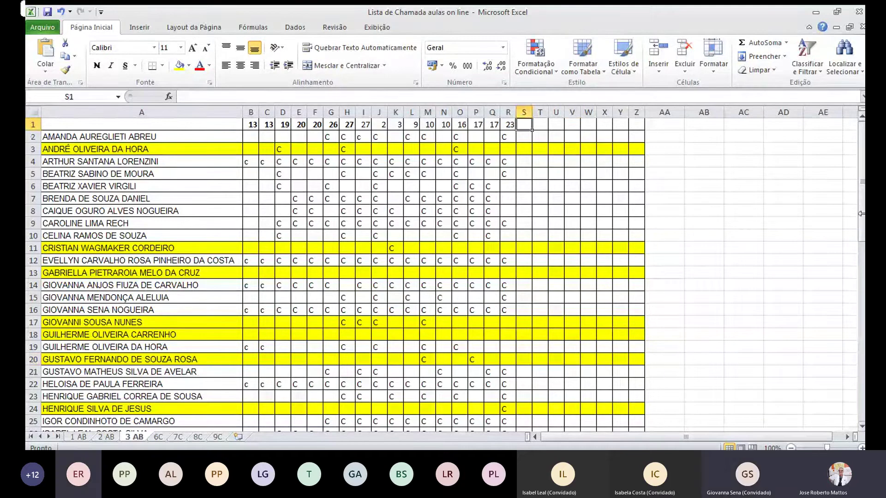
Step: Enter 24 as the date heading in S1 and mark C in S4, leaving S2 and S3 blank
{"action": "type", "text": "24"}
{"action": "key", "text": "Return"}
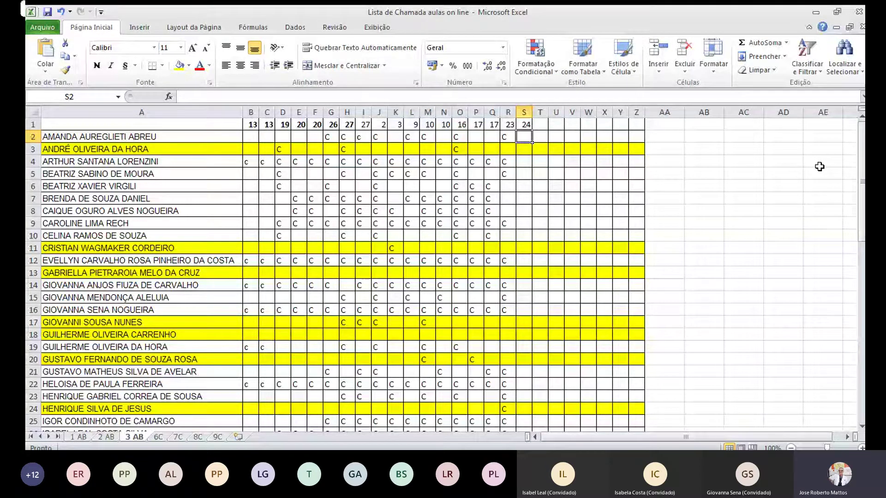
{"action": "key", "text": "Return"}
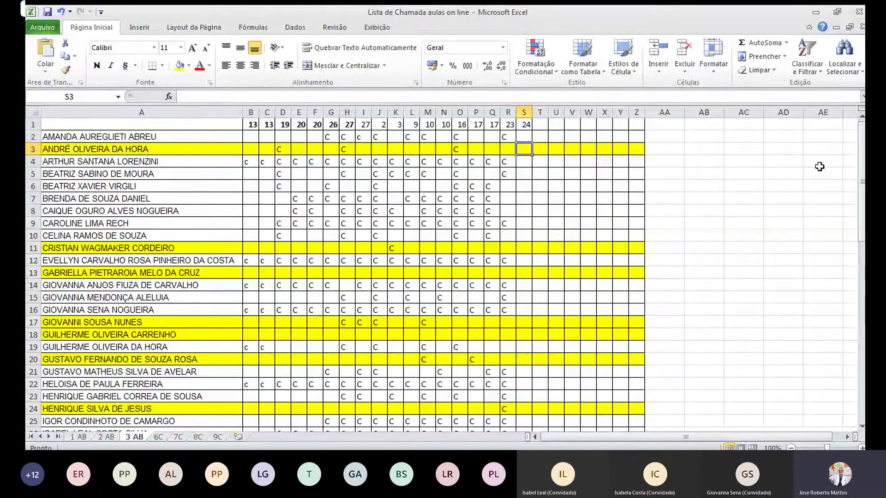
{"action": "key", "text": "Return"}
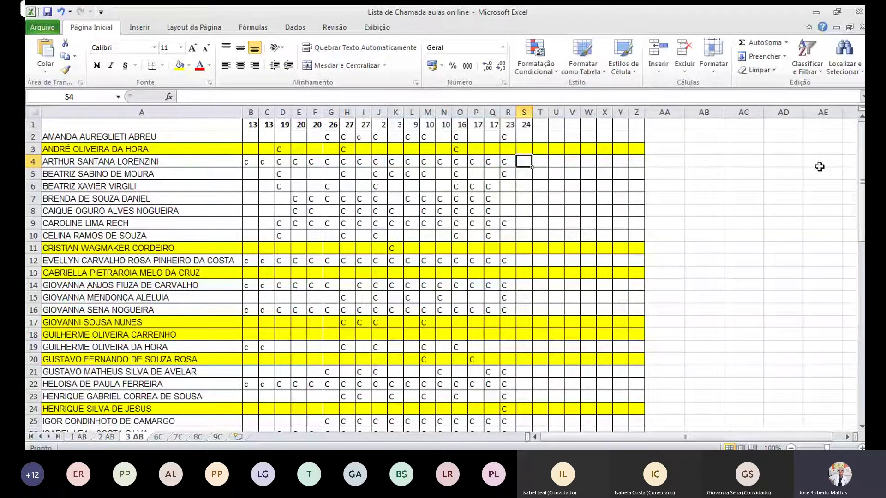
{"action": "type", "text": "c"}
{"action": "key", "text": "Return"}
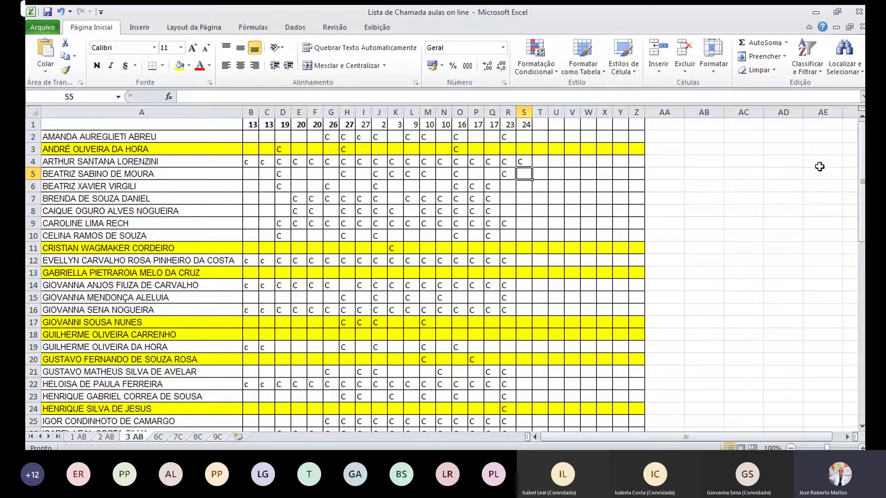
{"action": "key", "text": "Return"}
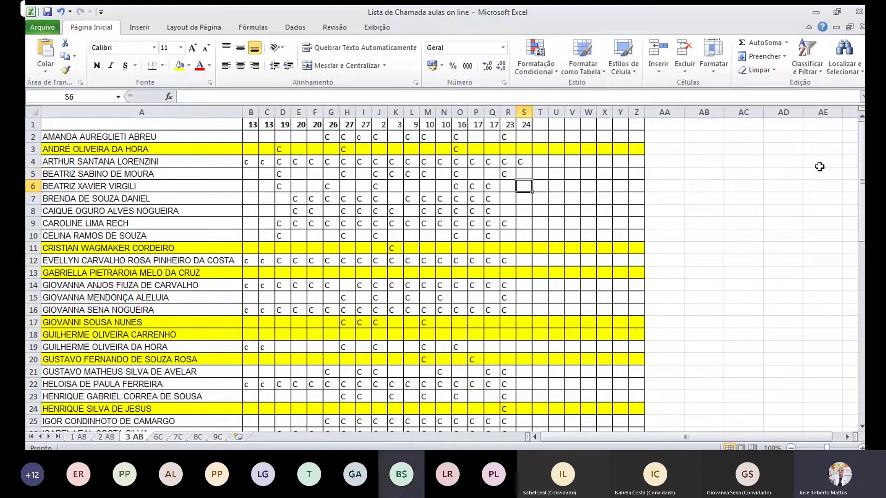
{"action": "type", "text": "C"}
{"action": "key", "text": "Return"}
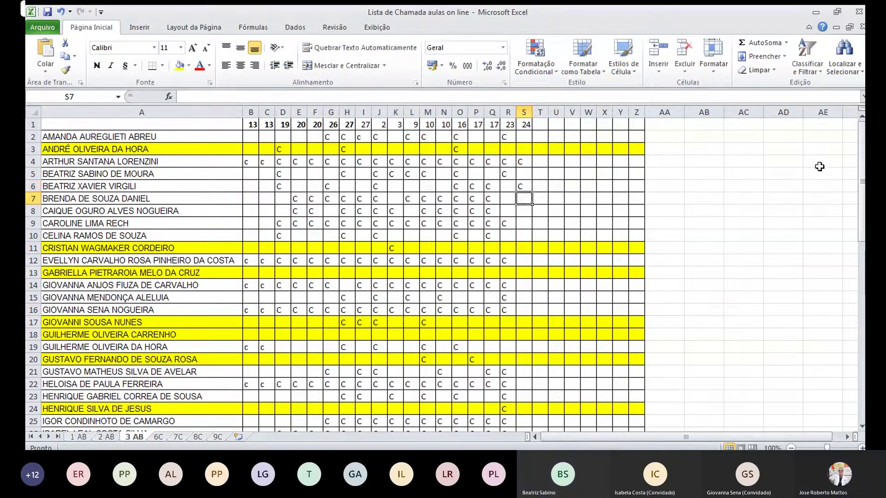
{"action": "key", "text": "ctrl+z"}
{"action": "key", "text": "Up"}
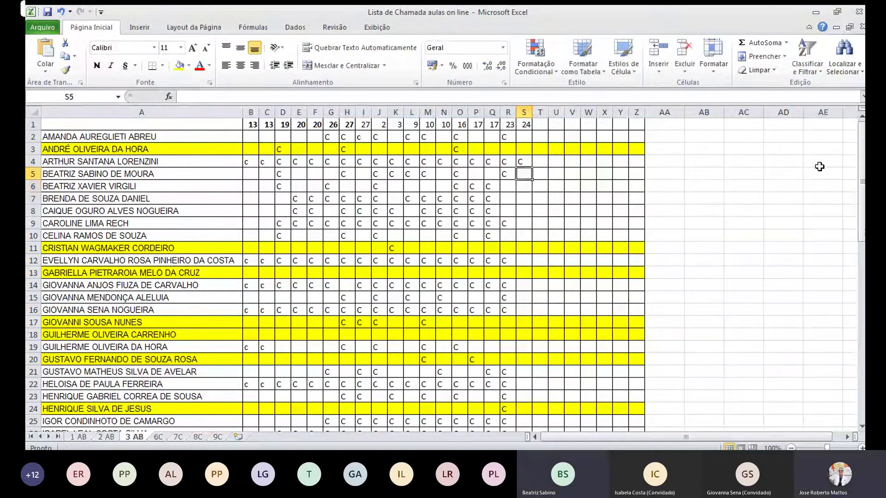
Step: Mark C in S5, S7 and S9 for the students attending on day 24, leaving S6 and S8 blank
{"action": "type", "text": "C"}
{"action": "key", "text": "Return"}
{"action": "key", "text": "Return"}
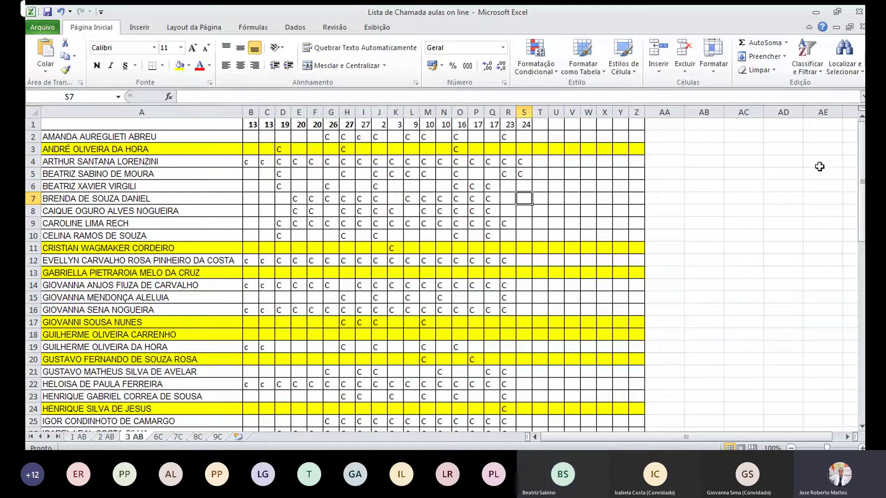
{"action": "type", "text": "C"}
{"action": "key", "text": "Return"}
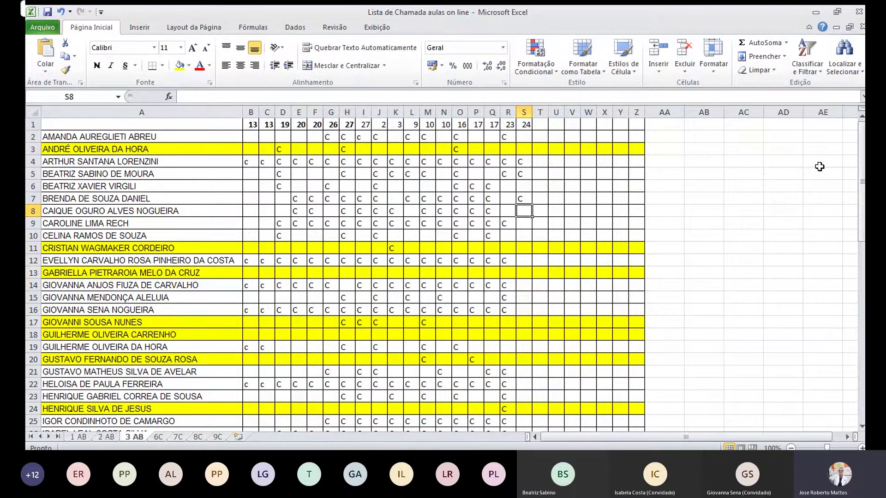
{"action": "key", "text": "Return"}
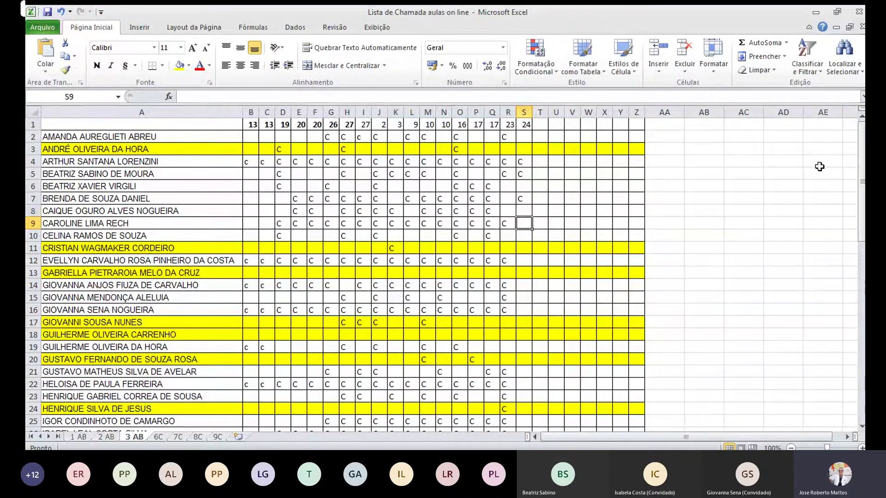
{"action": "type", "text": "C"}
{"action": "key", "text": "Return"}
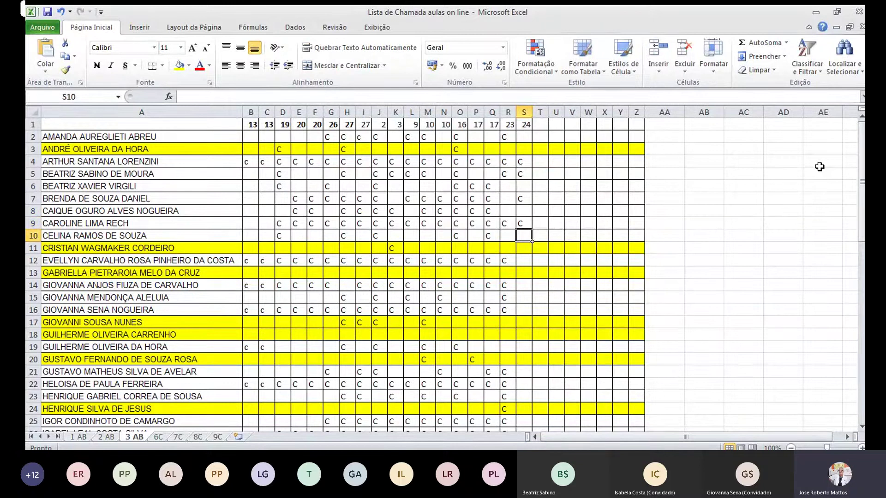
Step: Mark C in S12 and S16 in the day 24 column, leaving rows 10, 11 and 13 to 15 blank
{"action": "key", "text": "Return"}
{"action": "key", "text": "Return"}
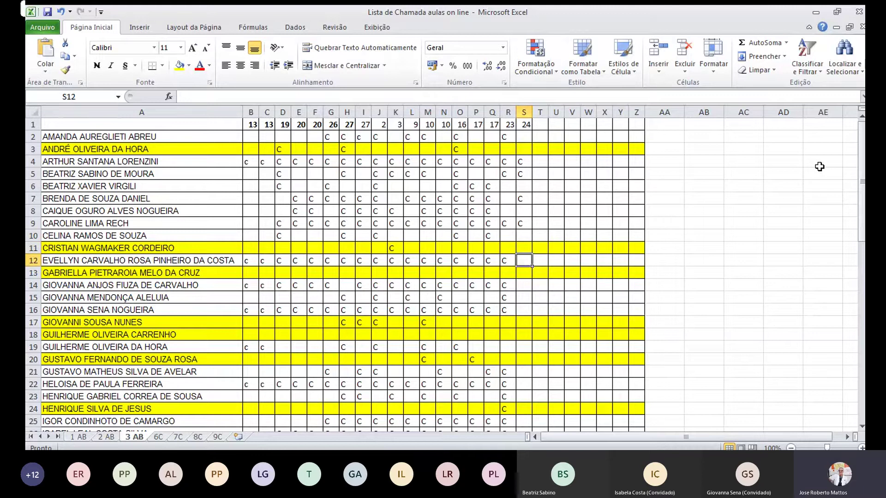
{"action": "type", "text": "C"}
{"action": "key", "text": "Return"}
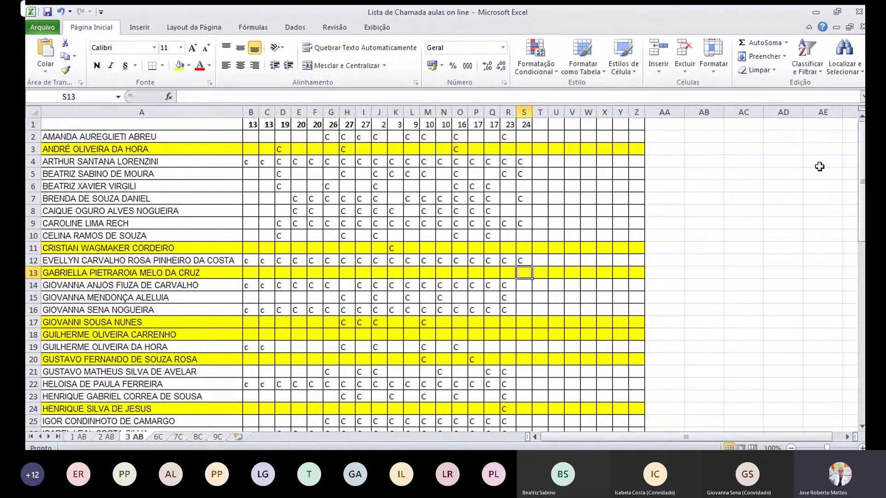
{"action": "key", "text": "Return"}
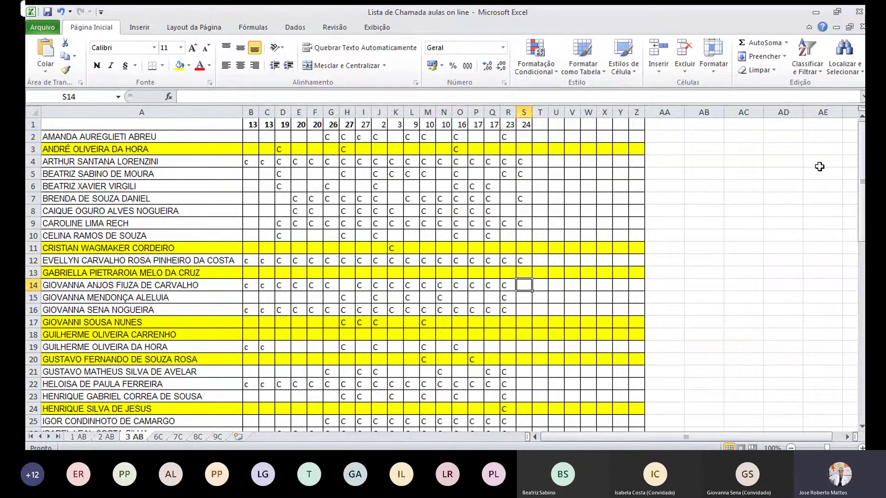
{"action": "key", "text": "Return"}
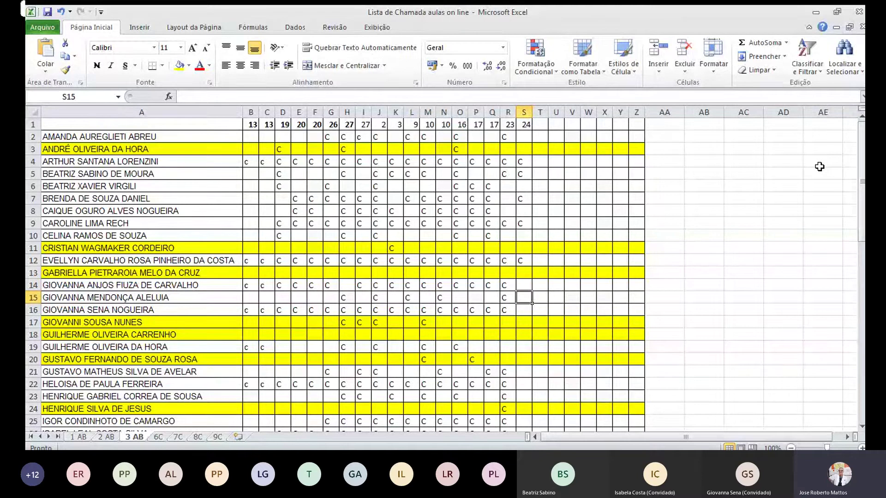
{"action": "key", "text": "Return"}
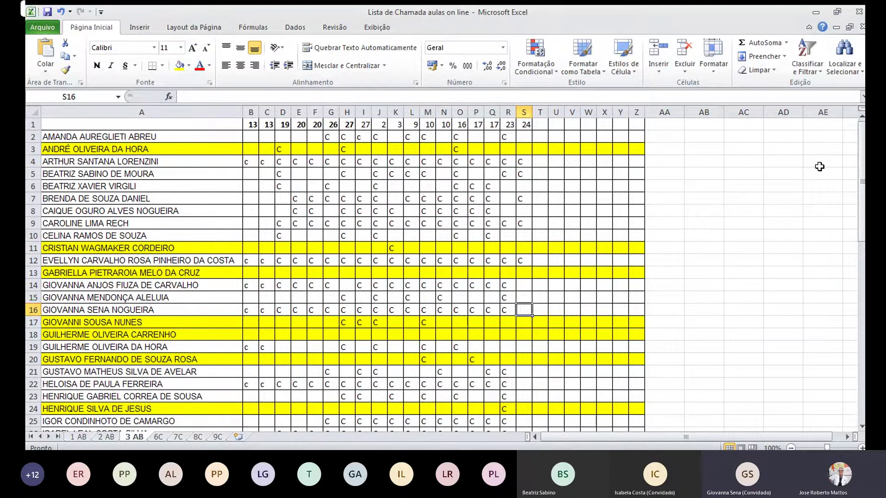
{"action": "type", "text": "c"}
{"action": "key", "text": "Return"}
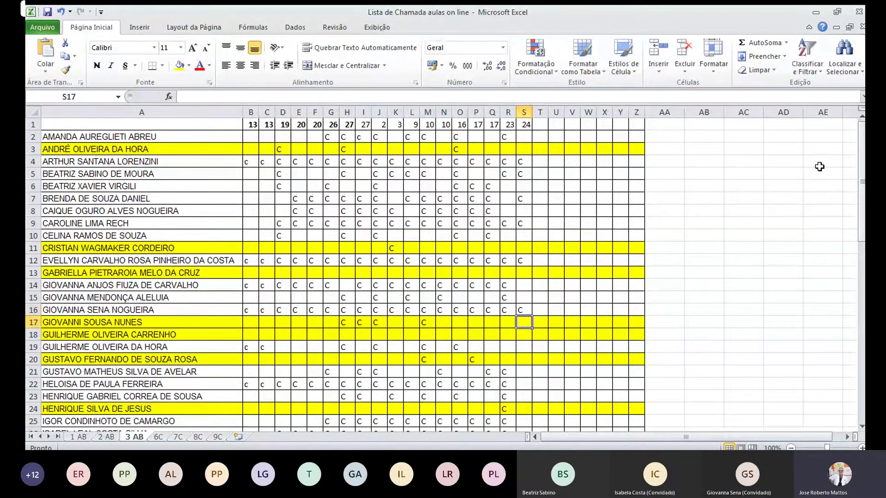
Step: Mark C in S22 in the day 24 column, leaving rows 17 to 21 blank
{"action": "key", "text": "Return"}
{"action": "key", "text": "Return"}
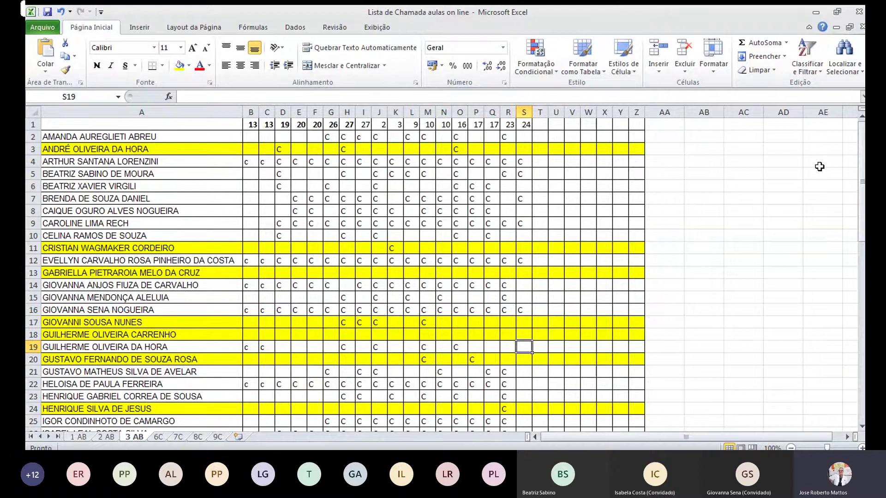
{"action": "key", "text": "Return"}
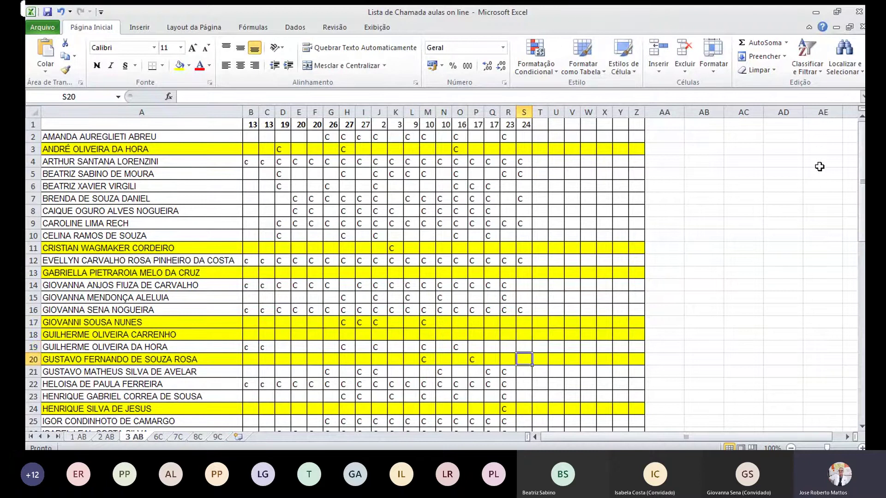
{"action": "key", "text": "Return"}
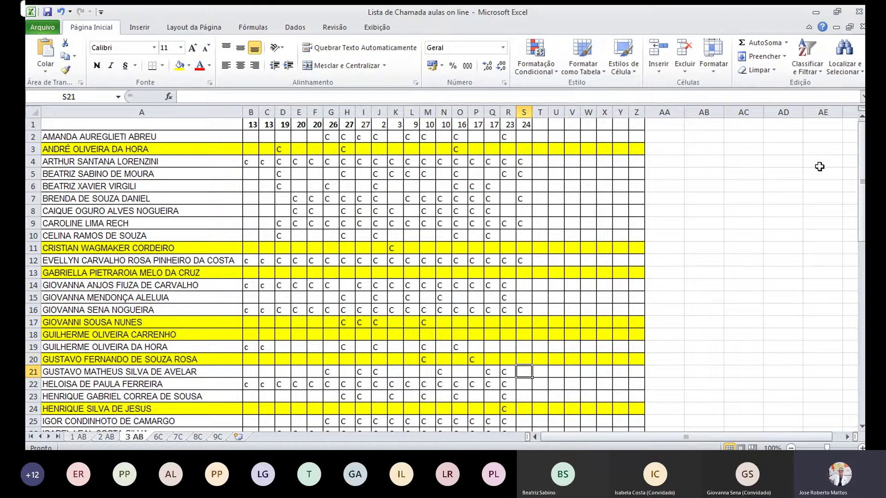
{"action": "key", "text": "Return"}
{"action": "type", "text": "c"}
{"action": "key", "text": "Return"}
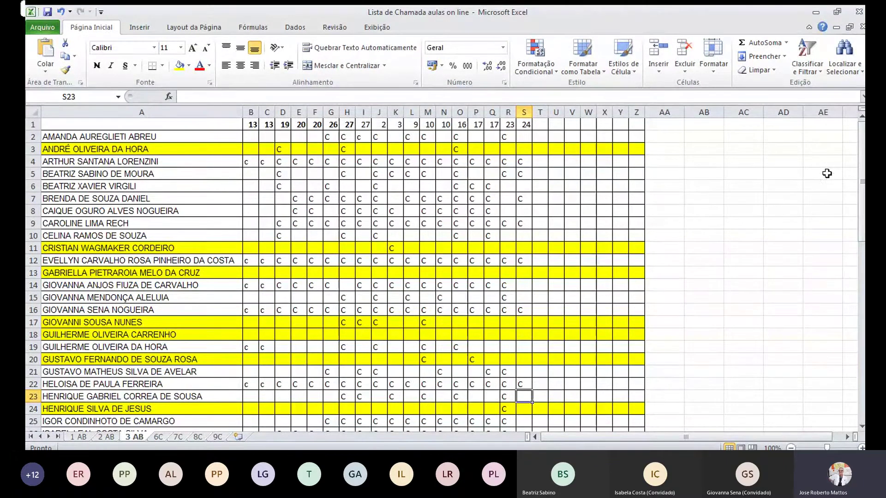
Step: Mark C in each cell from S26 to S29 for day 24, leaving rows 23 to 25 blank
{"action": "scroll", "coordinate": [820, 167], "scroll_direction": "down", "scroll_amount": 6}
{"action": "key", "text": "Return"}
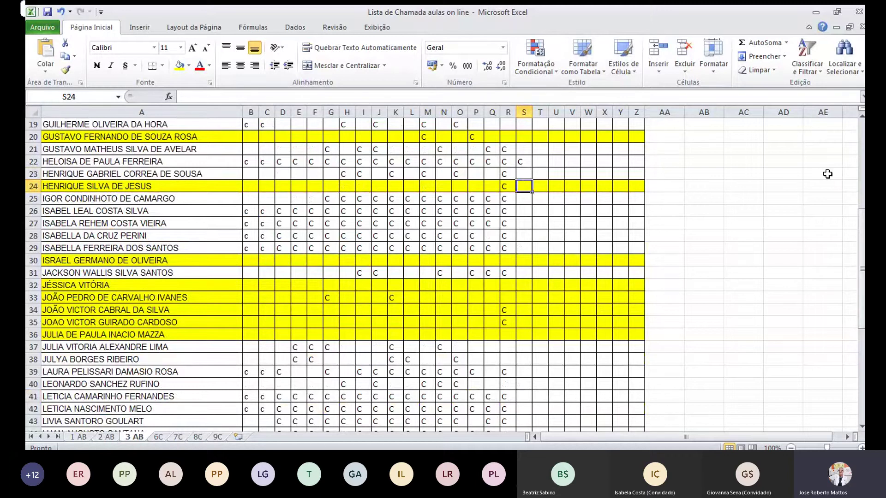
{"action": "key", "text": "Return"}
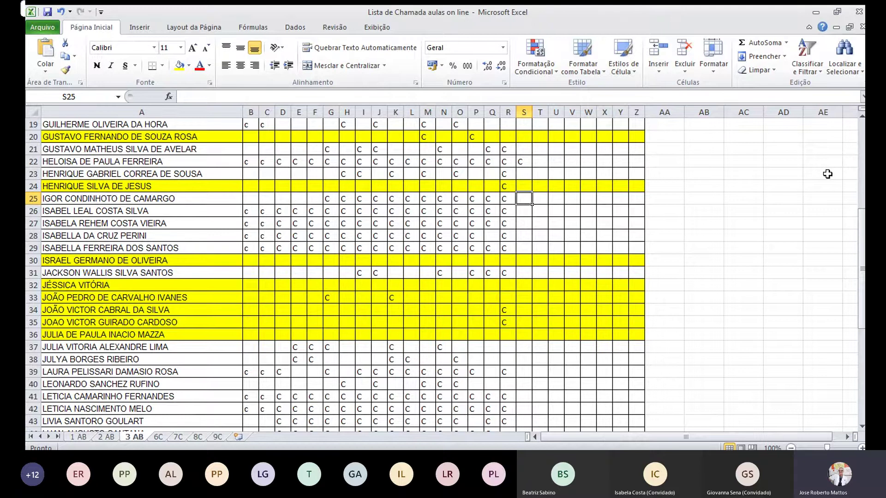
{"action": "key", "text": "Return"}
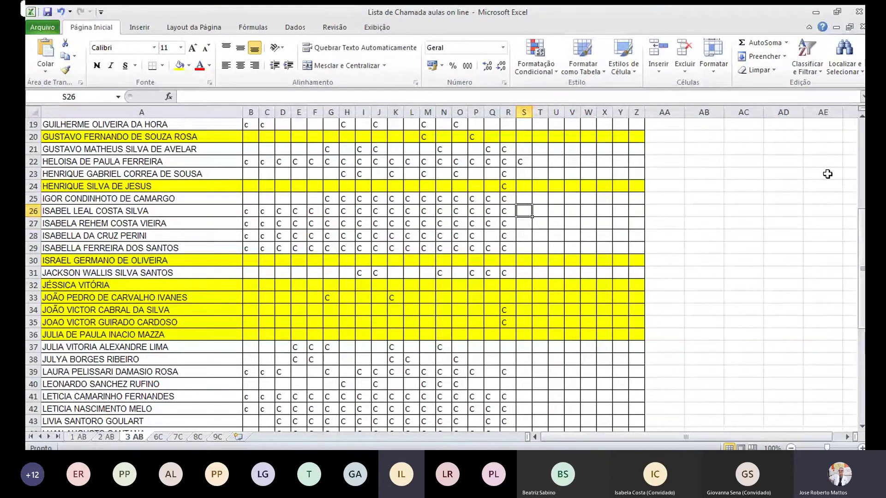
{"action": "type", "text": "C"}
{"action": "key", "text": "Return"}
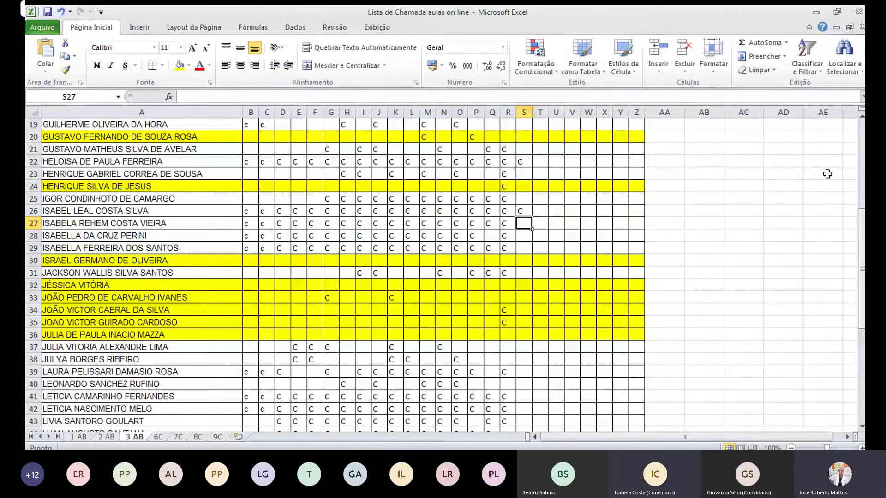
{"action": "type", "text": "C"}
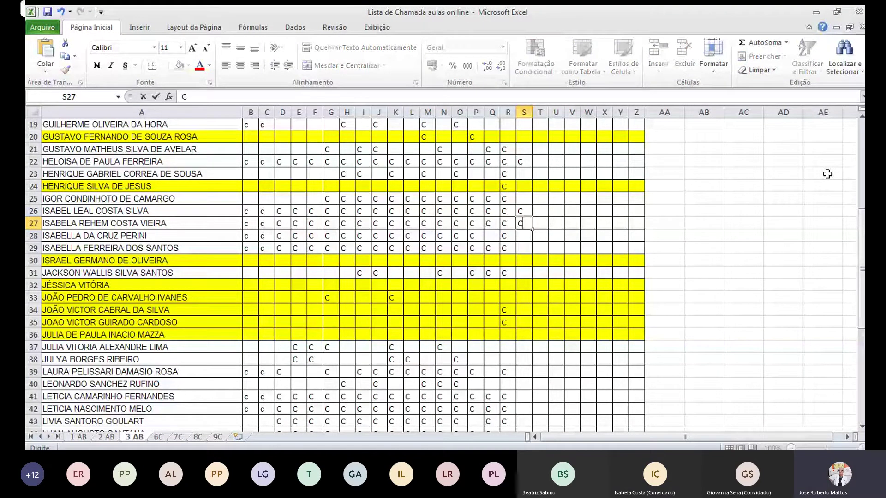
{"action": "key", "text": "Return"}
{"action": "type", "text": "C"}
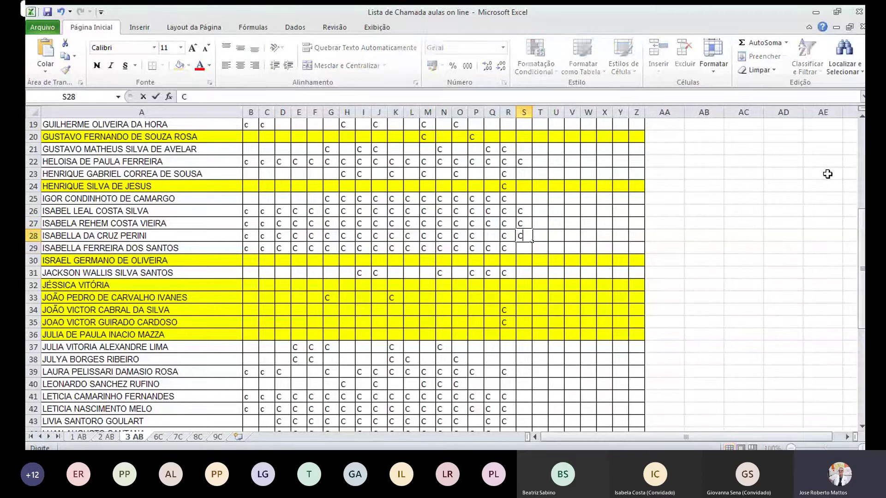
{"action": "key", "text": "Return"}
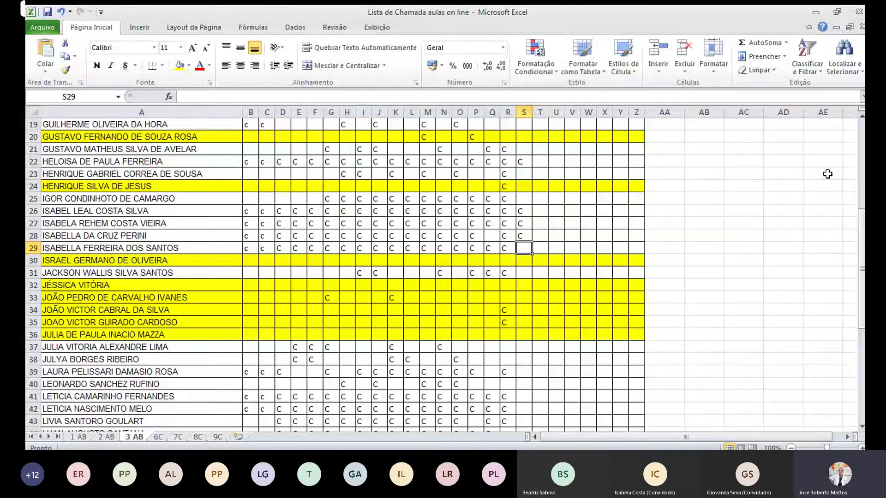
{"action": "type", "text": "C"}
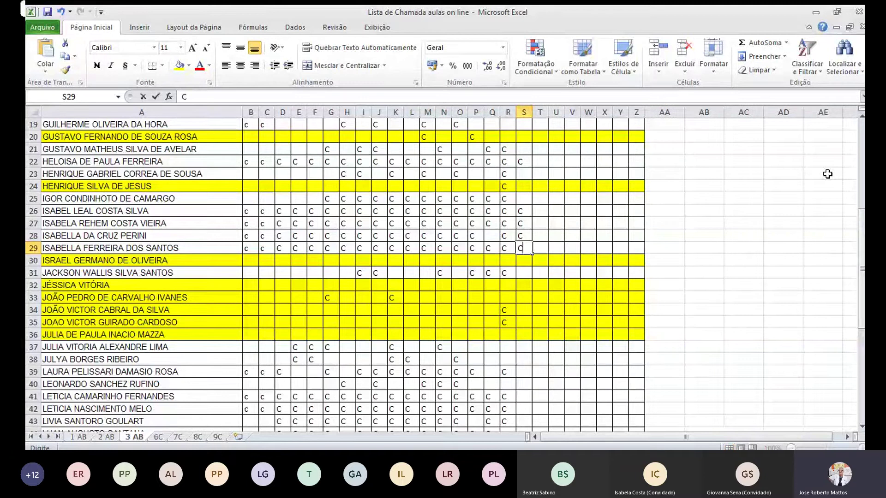
{"action": "key", "text": "Return"}
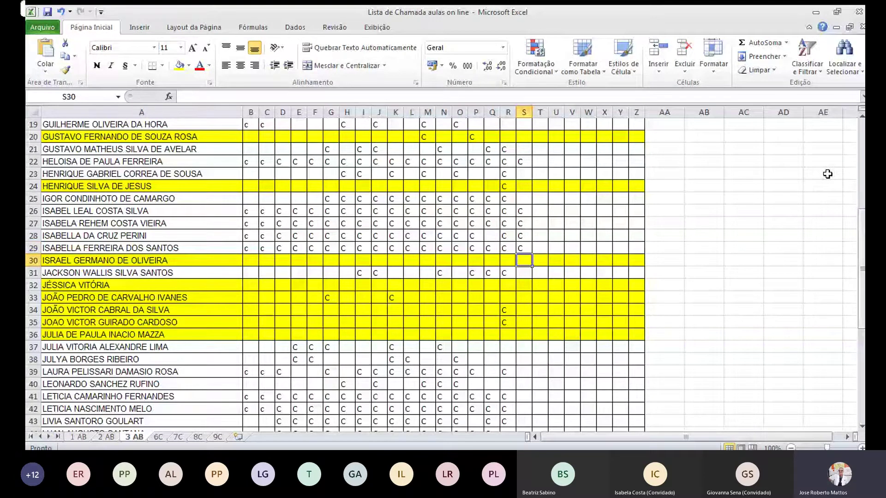
Step: Mark C in S40 and S41 for day 24, leaving rows 30 to 39 blank
{"action": "key", "text": "Return"}
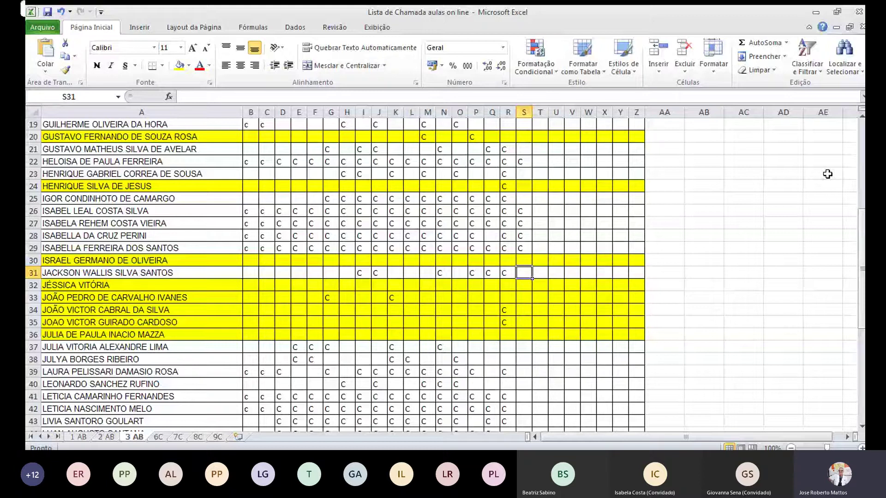
{"action": "key", "text": "Down"}
{"action": "key", "text": "Down"}
{"action": "key", "text": "Down"}
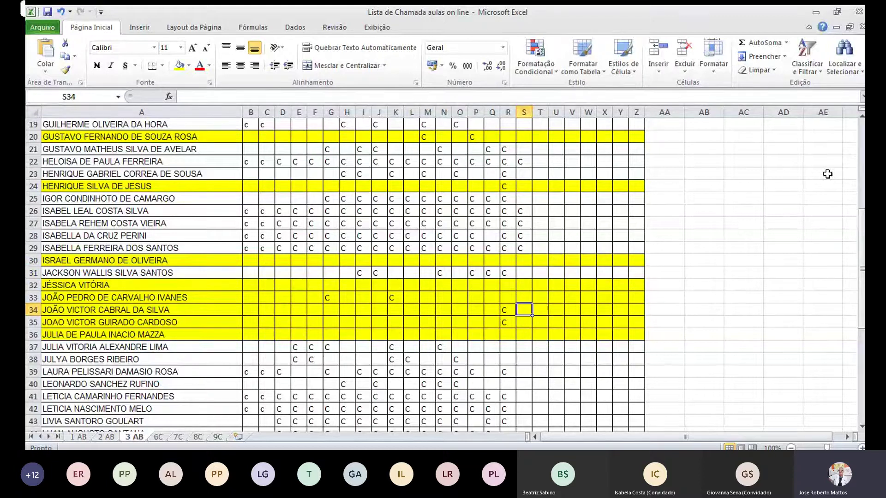
{"action": "key", "text": "Down"}
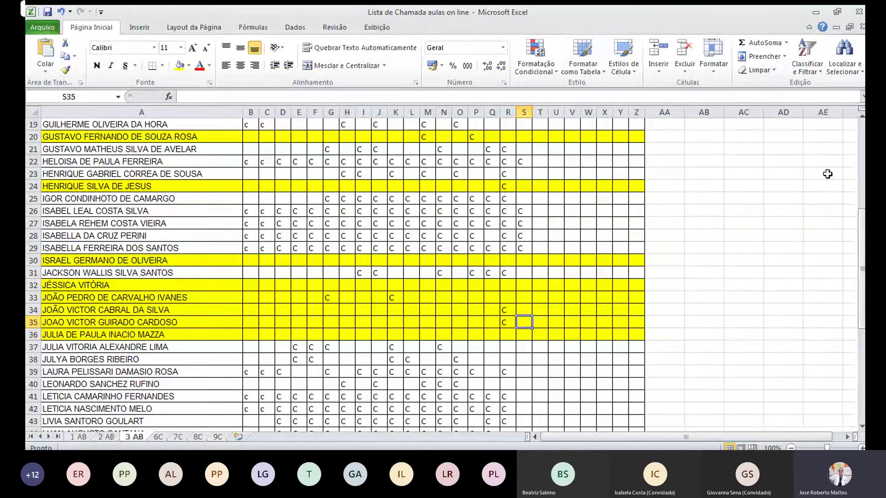
{"action": "key", "text": "Down"}
{"action": "key", "text": "Down"}
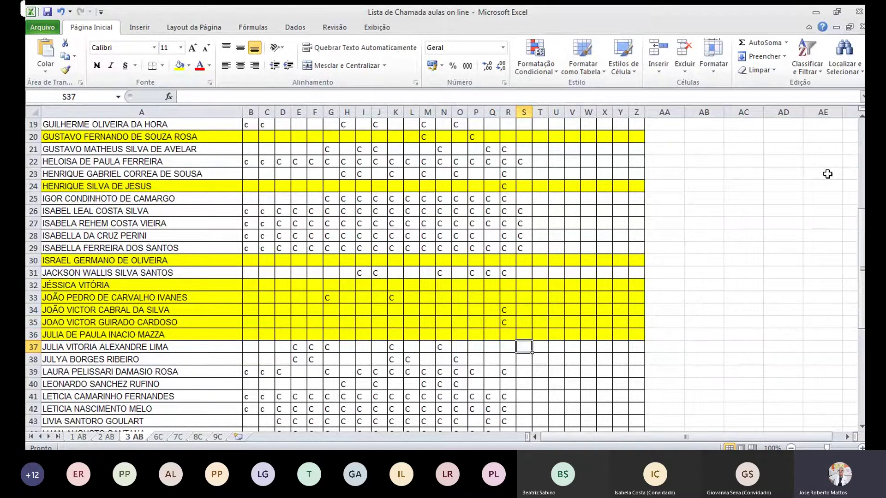
{"action": "key", "text": "Down"}
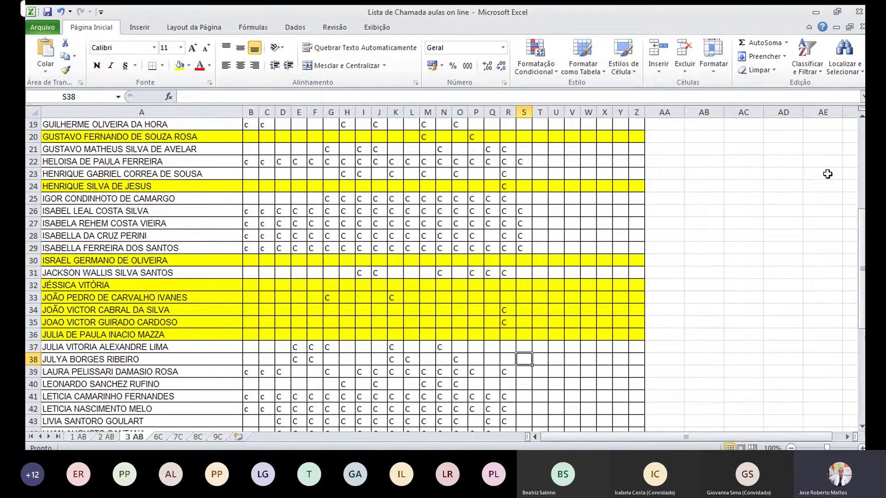
{"action": "key", "text": "Down"}
{"action": "scroll", "coordinate": [821, 176], "scroll_direction": "down", "scroll_amount": 2}
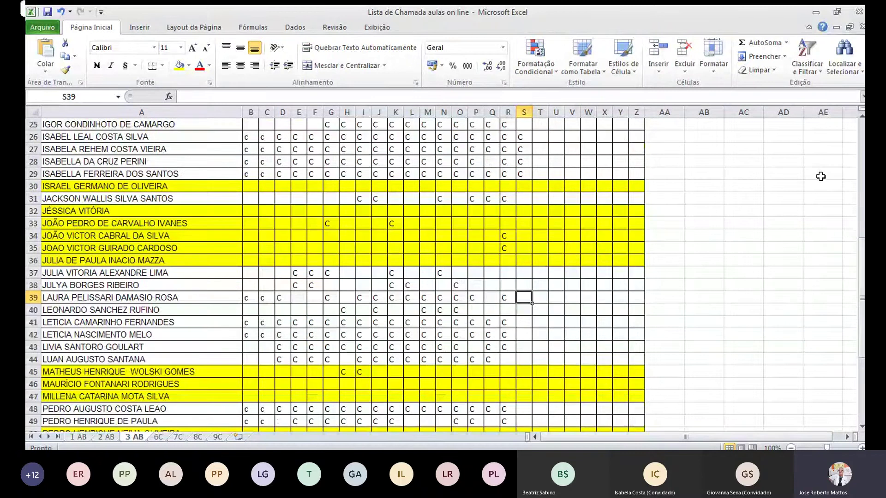
{"action": "scroll", "coordinate": [821, 177], "scroll_direction": "down", "scroll_amount": 1}
{"action": "key", "text": "Down"}
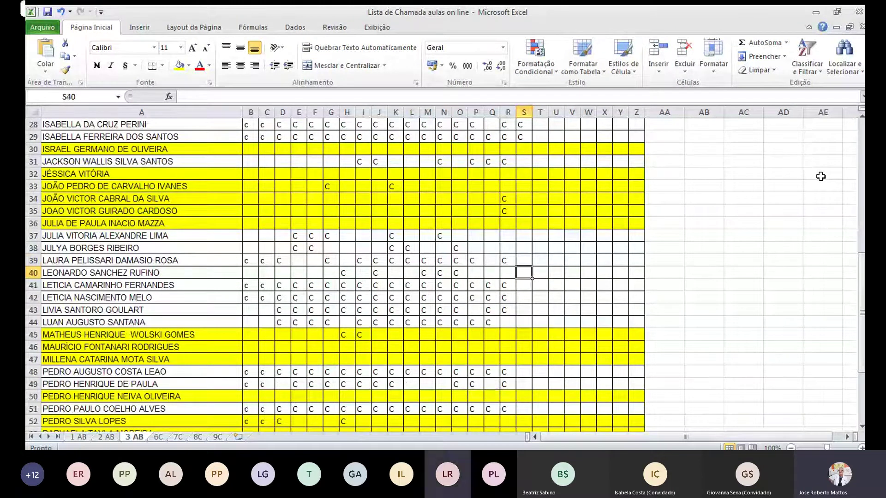
{"action": "type", "text": "c"}
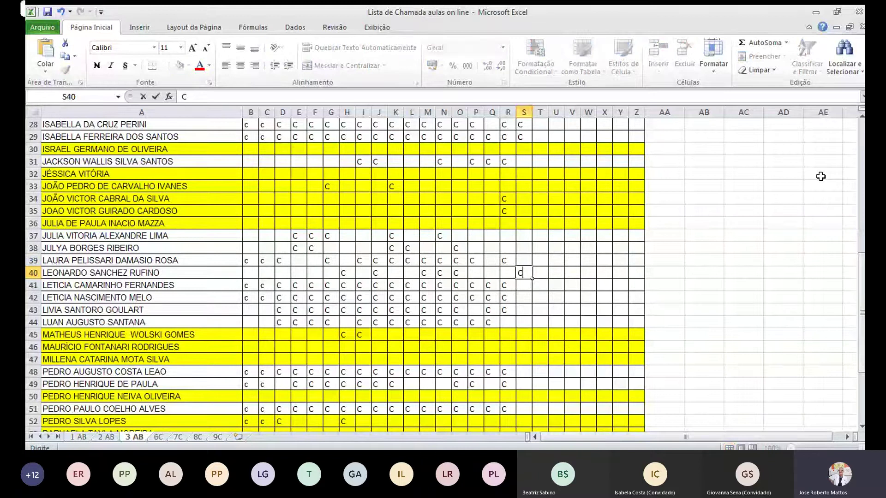
{"action": "key", "text": "Return"}
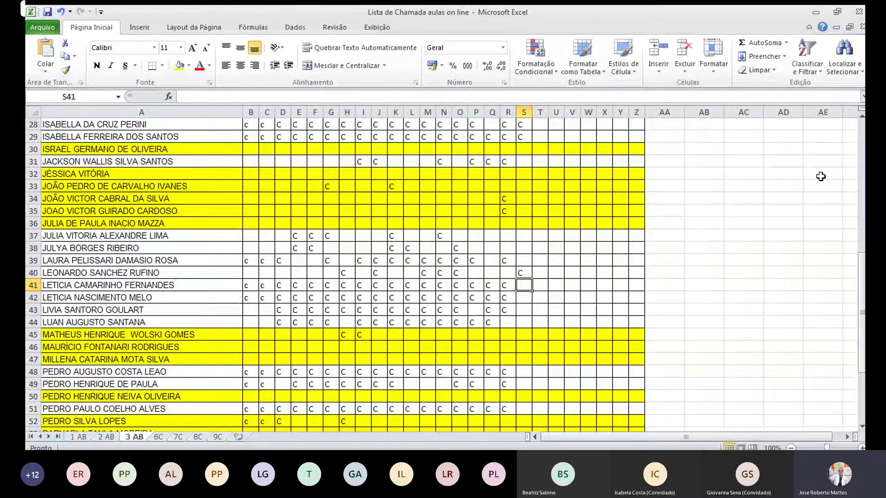
{"action": "type", "text": "c"}
{"action": "key", "text": "Return"}
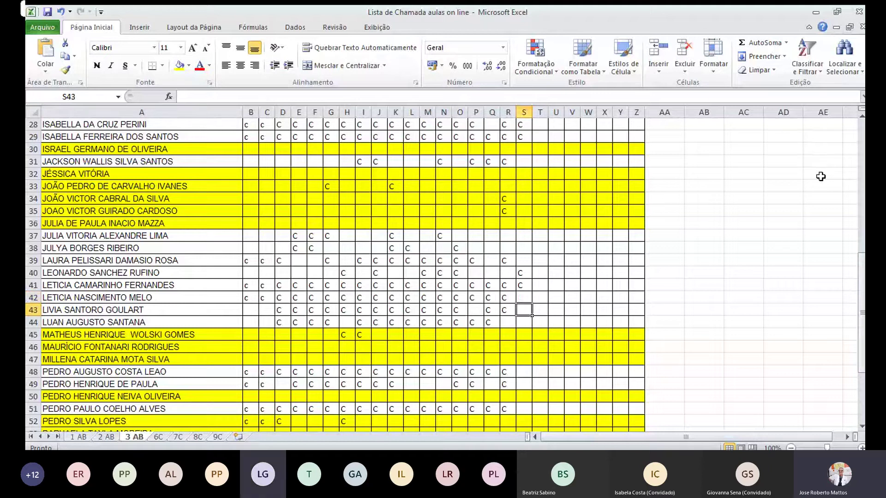
Step: Mark C in S43 and S48 for day 24, leaving rows 45 to 47 blank
{"action": "type", "text": "C"}
{"action": "key", "text": "Return"}
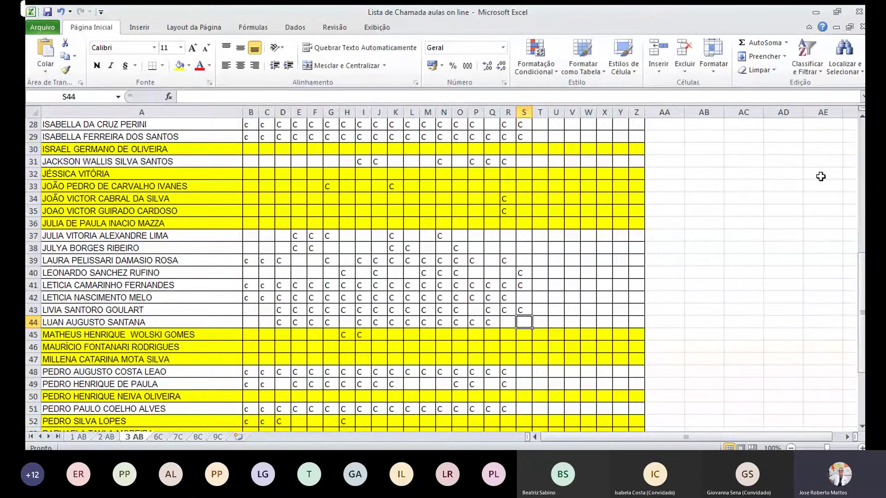
{"action": "key", "text": "Return"}
{"action": "key", "text": "Return"}
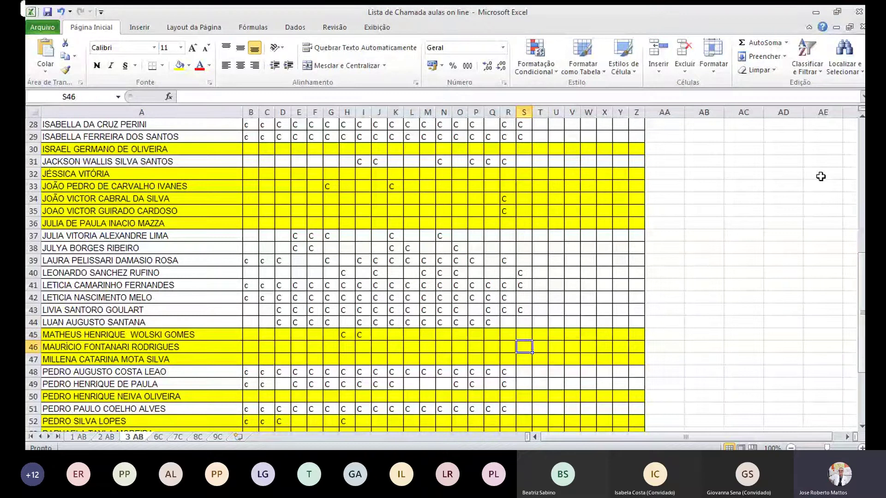
{"action": "key", "text": "Return"}
{"action": "key", "text": "Return"}
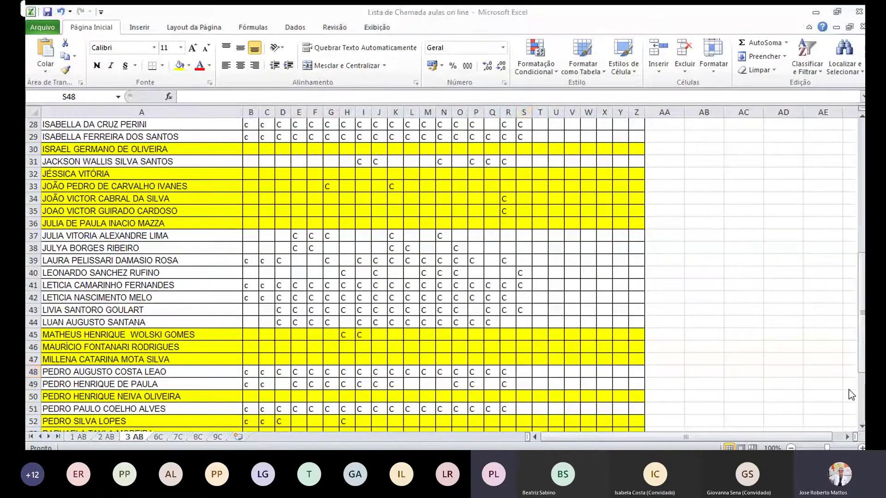
{"action": "type", "text": "c"}
{"action": "key", "text": "Up"}
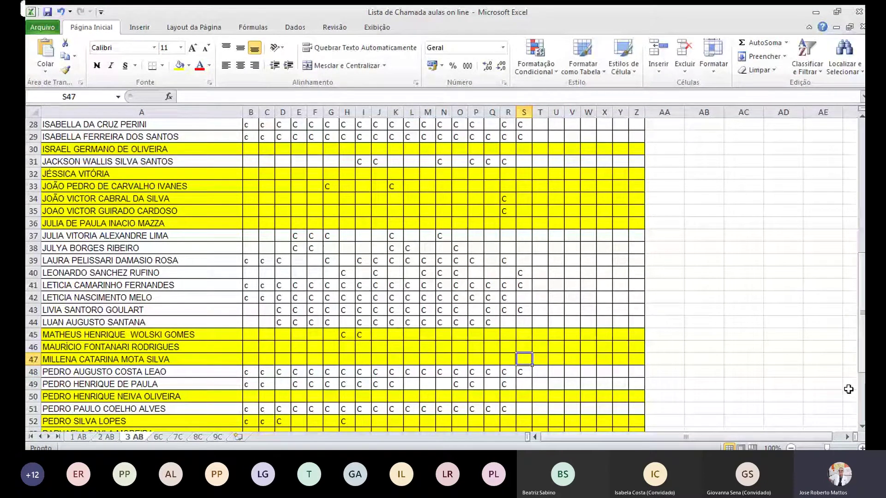
Step: Go back to the skipped row 44 and mark C in S44 for day 24
{"action": "key", "text": "Up"}
{"action": "key", "text": "Up"}
{"action": "key", "text": "Up"}
{"action": "type", "text": "c"}
{"action": "key", "text": "Down"}
{"action": "key", "text": "Down"}
{"action": "key", "text": "Down"}
{"action": "key", "text": "Down"}
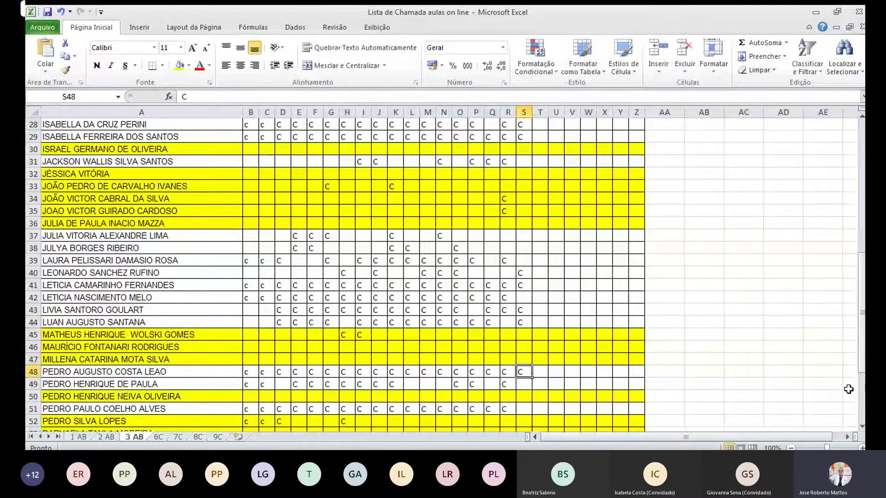
Step: Mark C in S49 and S51 in the day 24 column, leaving S50 blank
{"action": "key", "text": "Down"}
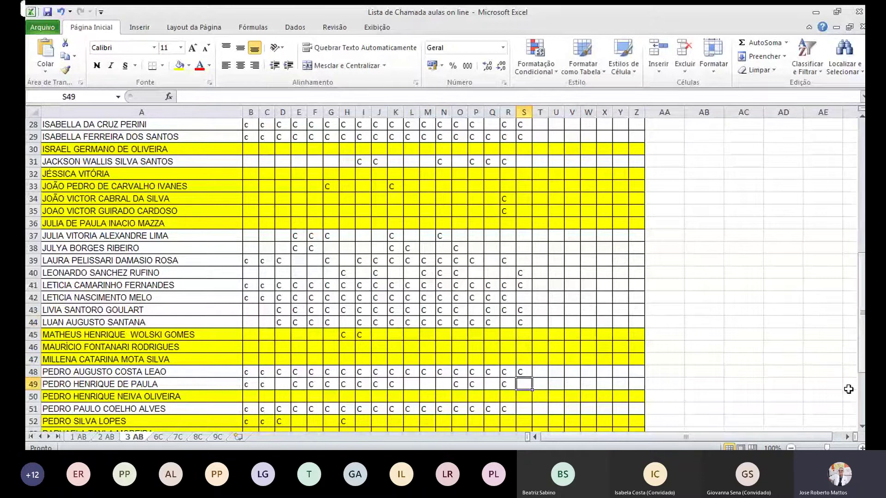
{"action": "type", "text": "c"}
{"action": "key", "text": "Down"}
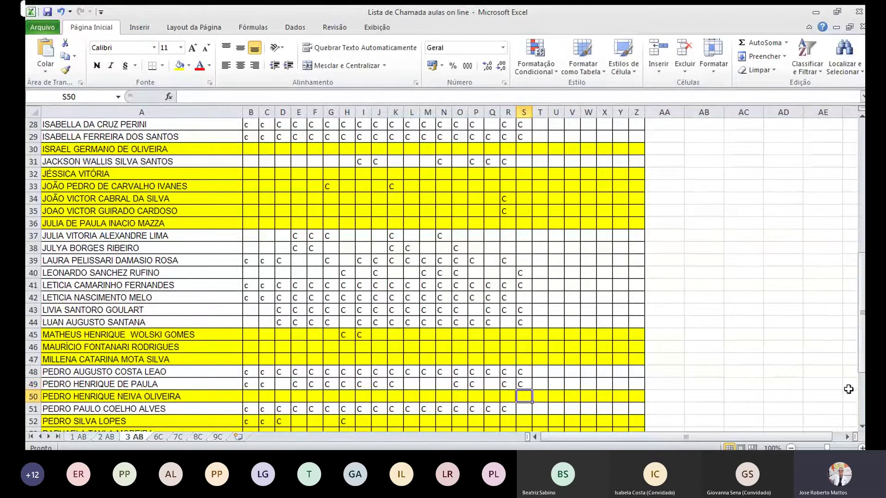
{"action": "key", "text": "Down"}
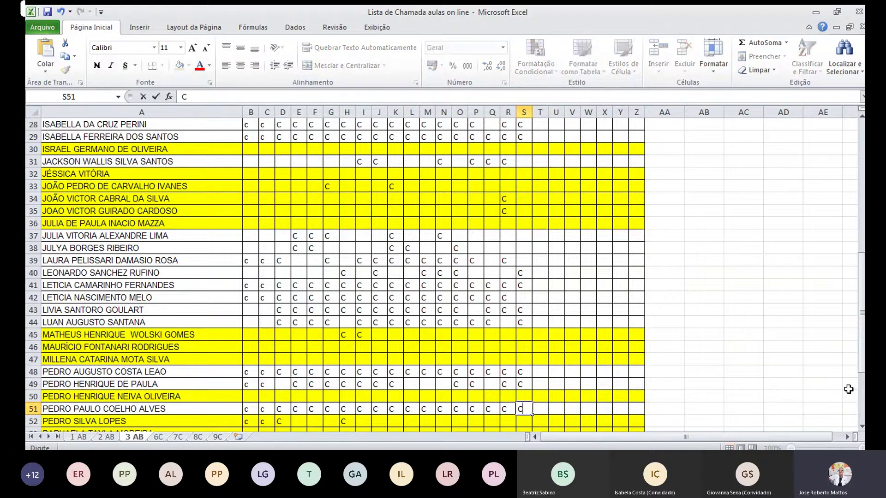
{"action": "type", "text": "c"}
{"action": "key", "text": "Down"}
Step: Mark C in S55 in the day 24 column, leaving rows 52 to 54 blank
{"action": "scroll", "coordinate": [781, 404], "scroll_direction": "down", "scroll_amount": 6}
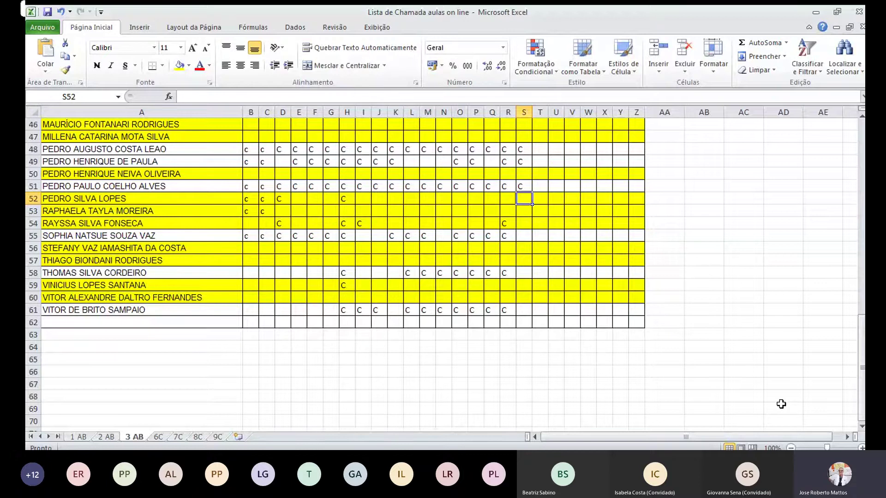
{"action": "key", "text": "Down"}
{"action": "key", "text": "Down"}
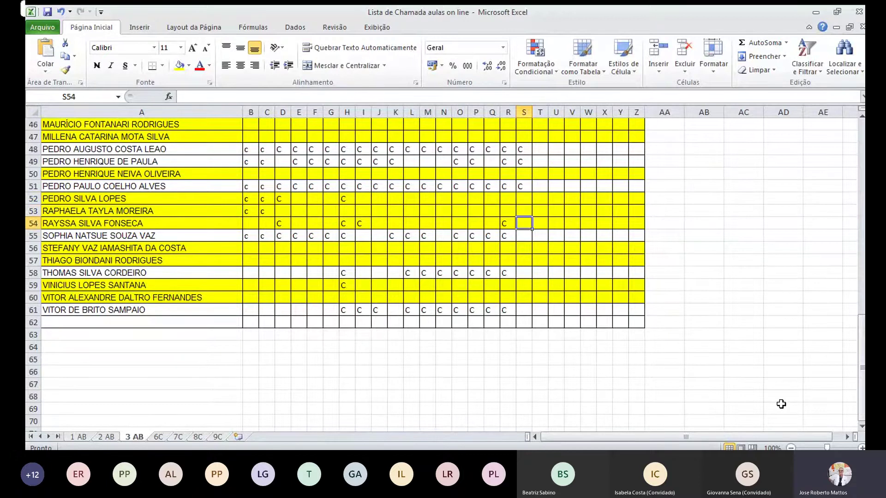
{"action": "key", "text": "Down"}
{"action": "type", "text": "C"}
{"action": "key", "text": "Return"}
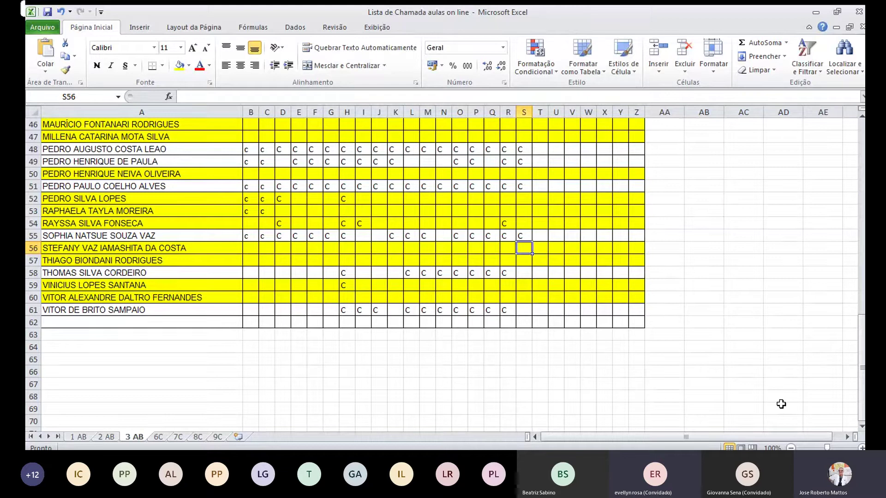
Step: Review the day 24 marks between rows 49 and 58 of the class list
{"action": "key", "text": "Up"}
{"action": "key", "text": "Up"}
{"action": "key", "text": "Up"}
{"action": "key", "text": "Up"}
{"action": "key", "text": "Up"}
{"action": "key", "text": "Up"}
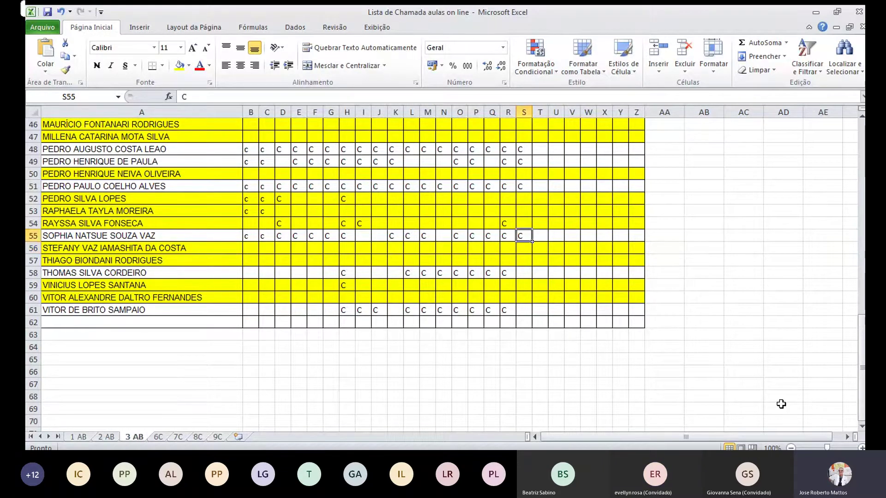
{"action": "key", "text": "Up"}
{"action": "key", "text": "Up"}
{"action": "key", "text": "Down"}
{"action": "key", "text": "Down"}
{"action": "key", "text": "Down"}
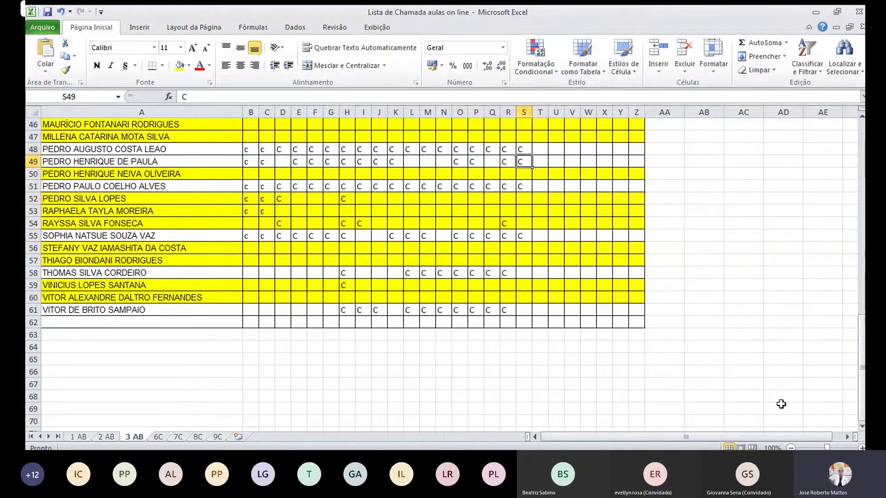
{"action": "key", "text": "Down"}
{"action": "key", "text": "Down"}
{"action": "key", "text": "Down"}
{"action": "key", "text": "Down"}
{"action": "key", "text": "Down"}
{"action": "key", "text": "Down"}
{"action": "key", "text": "Down"}
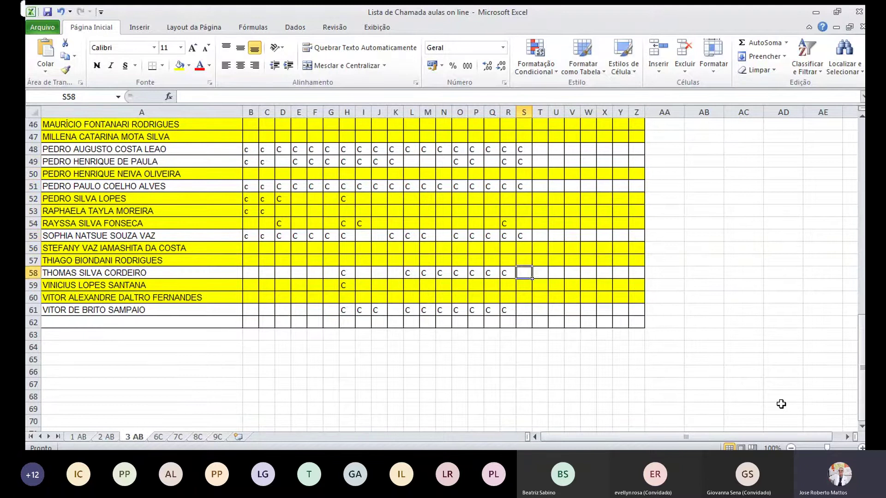
{"action": "key", "text": "Up"}
{"action": "key", "text": "Up"}
{"action": "key", "text": "Down"}
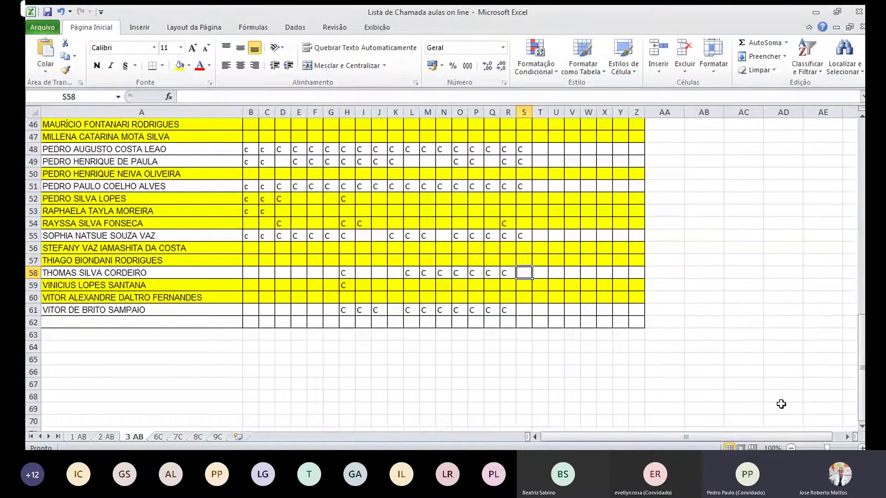
Step: Return to the skipped row 25 and mark C in S25 for day 24
{"action": "key", "text": "Up"}
{"action": "key", "text": "Up"}
{"action": "key", "text": "Up"}
{"action": "key", "text": "Up"}
{"action": "key", "text": "Up"}
{"action": "key", "text": "Up"}
{"action": "key", "text": "Up"}
{"action": "key", "text": "Up"}
{"action": "key", "text": "Up"}
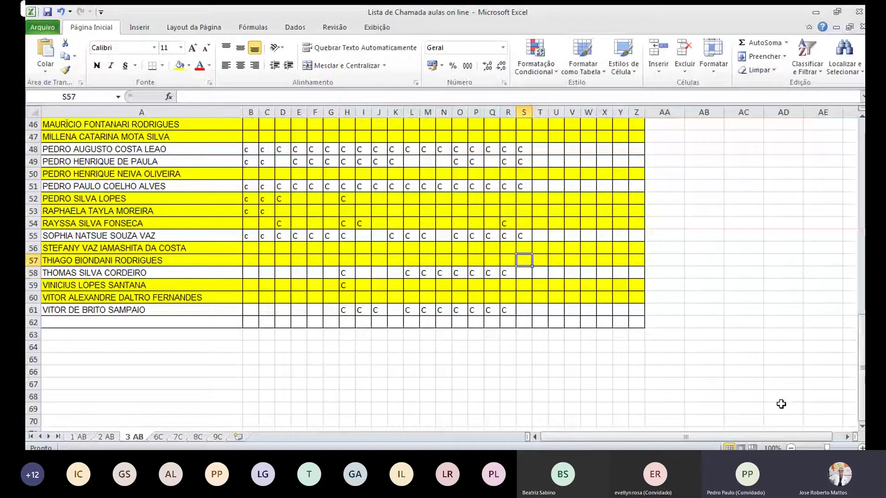
{"action": "key", "text": "Up"}
{"action": "key", "text": "Up"}
{"action": "key", "text": "Up"}
{"action": "key", "text": "Up"}
{"action": "key", "text": "Up"}
{"action": "key", "text": "Up"}
{"action": "key", "text": "Up"}
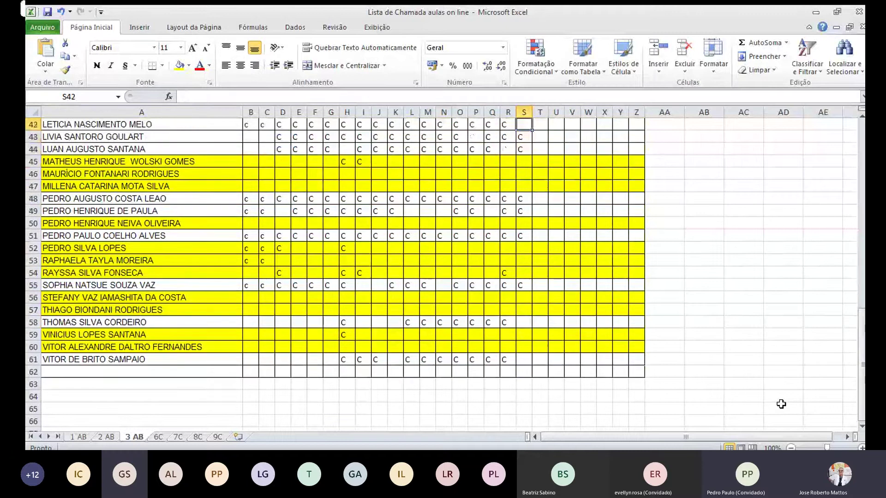
{"action": "key", "text": "Up"}
{"action": "key", "text": "Up"}
{"action": "key", "text": "Up"}
{"action": "key", "text": "Up"}
{"action": "key", "text": "Up"}
{"action": "key", "text": "Up"}
{"action": "key", "text": "Up"}
{"action": "key", "text": "Up"}
{"action": "key", "text": "Up"}
{"action": "key", "text": "Up"}
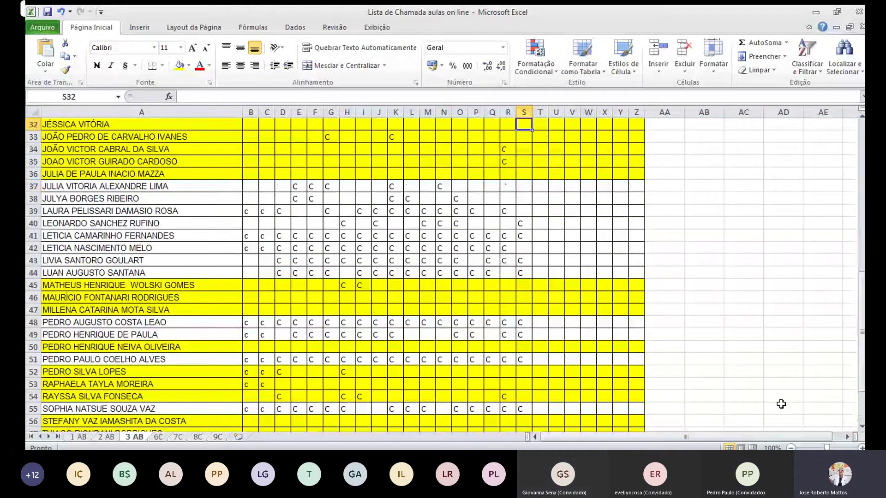
{"action": "key", "text": "Up"}
{"action": "key", "text": "Up"}
{"action": "key", "text": "Up"}
{"action": "key", "text": "Up"}
{"action": "key", "text": "Up"}
{"action": "key", "text": "Up"}
{"action": "key", "text": "Up"}
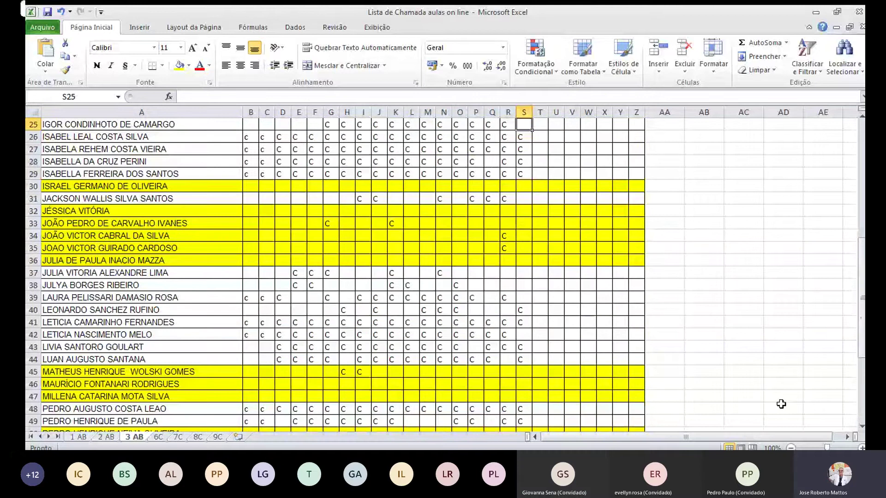
{"action": "type", "text": "c"}
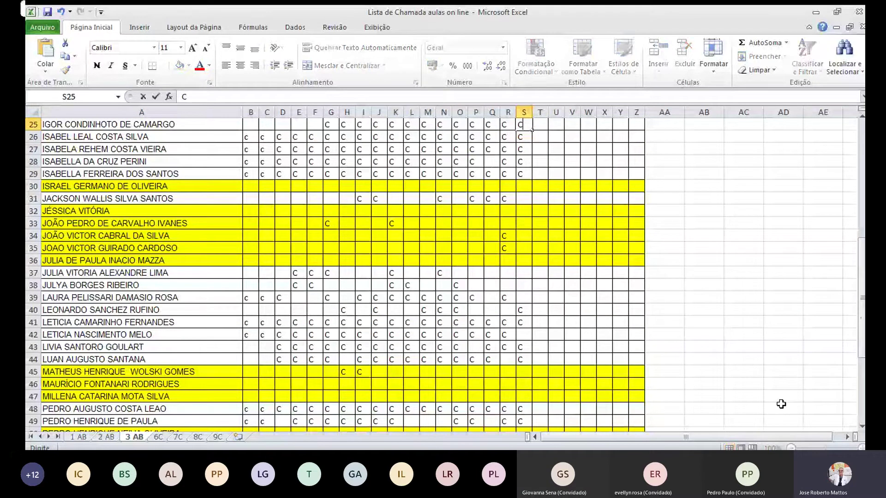
{"action": "key", "text": "Return"}
Step: Resume the roll call at row 58 and mark C in S58, leaving S56 and S57 blank
{"action": "key", "text": "Down"}
{"action": "key", "text": "Down"}
{"action": "key", "text": "Down"}
{"action": "key", "text": "Down"}
{"action": "key", "text": "Down"}
{"action": "key", "text": "Down"}
{"action": "key", "text": "Down"}
{"action": "key", "text": "Down"}
{"action": "key", "text": "Down"}
{"action": "key", "text": "Down"}
{"action": "key", "text": "Down"}
{"action": "key", "text": "Down"}
{"action": "key", "text": "Down"}
{"action": "key", "text": "Down"}
{"action": "key", "text": "Down"}
{"action": "key", "text": "Down"}
{"action": "key", "text": "Down"}
{"action": "key", "text": "Down"}
{"action": "key", "text": "Down"}
{"action": "key", "text": "Down"}
{"action": "key", "text": "Down"}
{"action": "key", "text": "Down"}
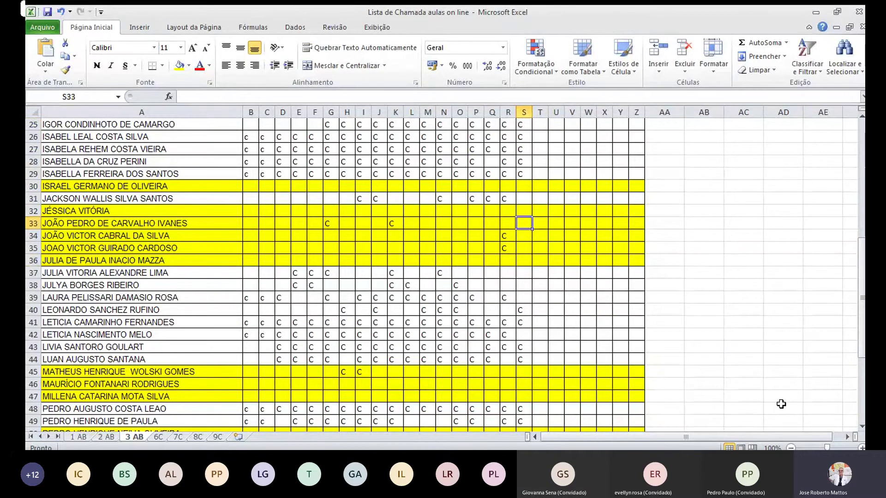
{"action": "key", "text": "Down"}
{"action": "key", "text": "Down"}
{"action": "key", "text": "Down"}
{"action": "key", "text": "Down"}
{"action": "key", "text": "Down"}
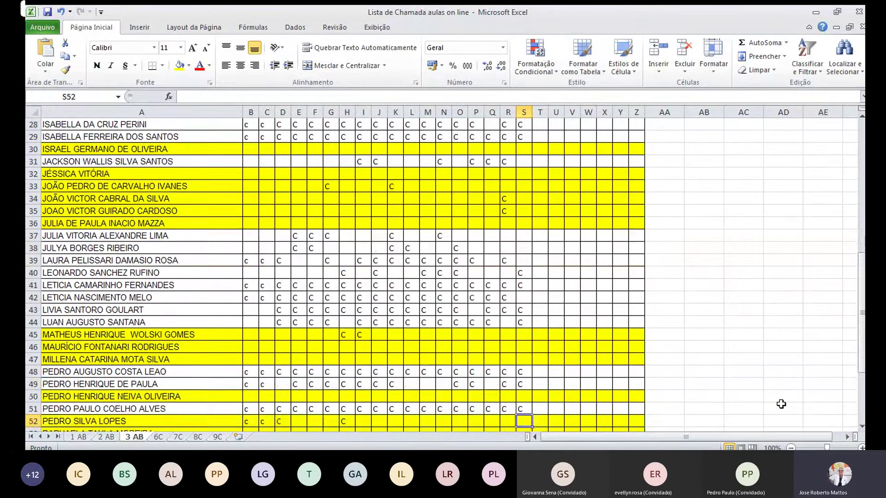
{"action": "key", "text": "Down"}
{"action": "key", "text": "Down"}
{"action": "key", "text": "Down"}
{"action": "key", "text": "Down"}
{"action": "key", "text": "Down"}
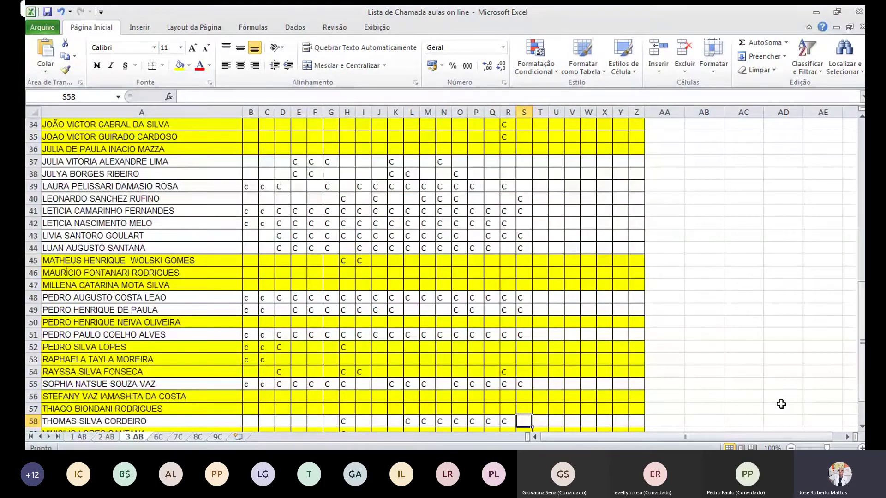
{"action": "type", "text": "C"}
{"action": "key", "text": "Down"}
Step: Mark C in S61 for the last listed student on day 24, leaving S59 and S60 blank
{"action": "key", "text": "Down"}
{"action": "key", "text": "Down"}
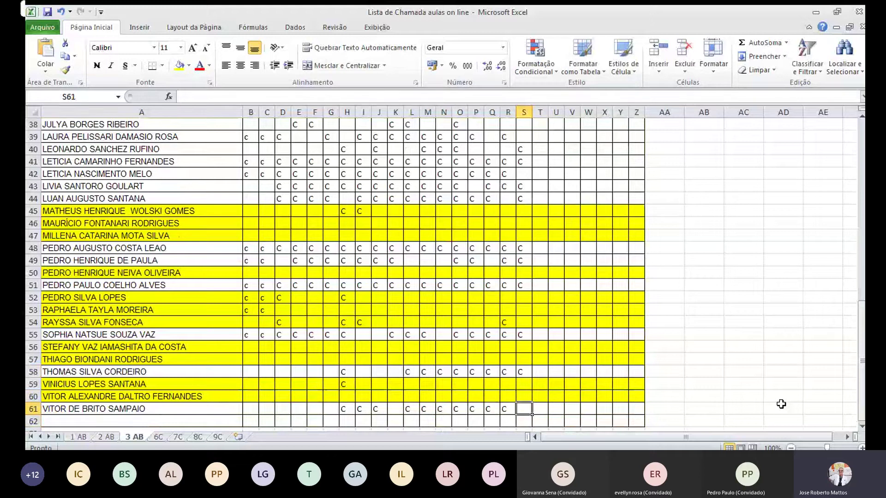
{"action": "type", "text": "c"}
{"action": "key", "text": "Up"}
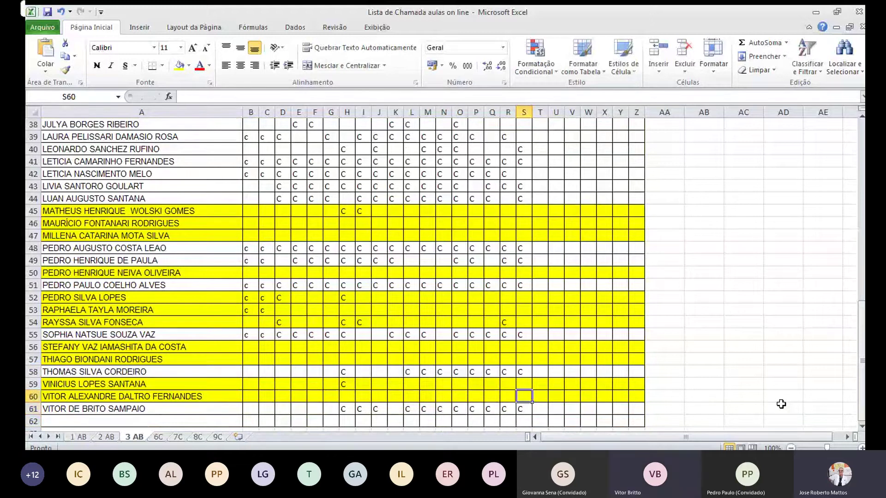
Step: Return to the skipped row 24, mark C in S24 for day 24, and save the workbook
{"action": "scroll", "coordinate": [532, 276], "scroll_direction": "up", "scroll_amount": 8}
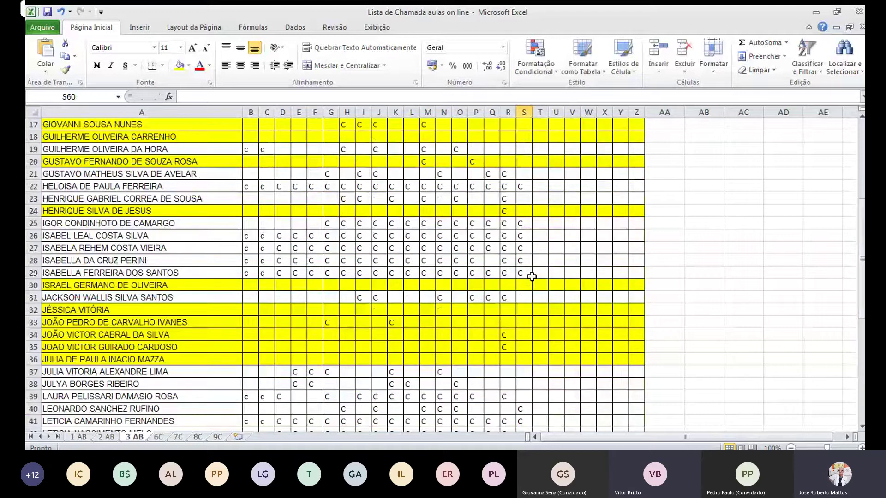
{"action": "scroll", "coordinate": [532, 277], "scroll_direction": "up", "scroll_amount": 5}
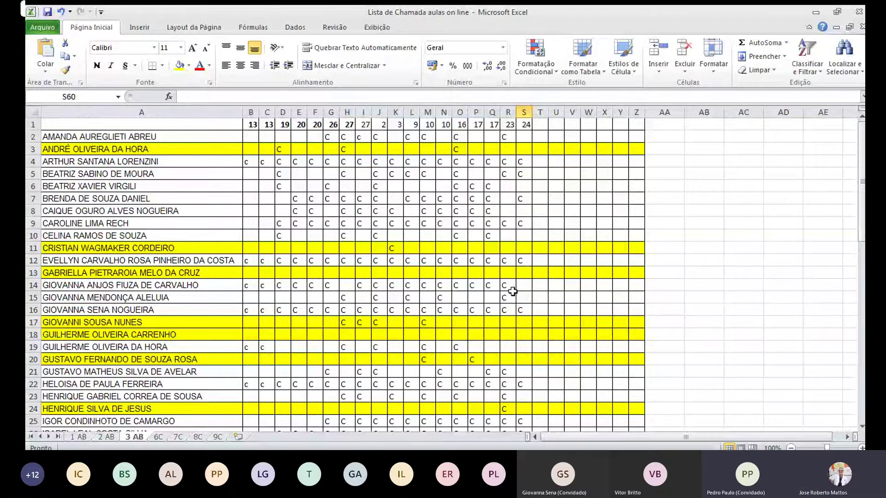
{"action": "scroll", "coordinate": [517, 292], "scroll_direction": "down", "scroll_amount": 1}
{"action": "scroll", "coordinate": [517, 292], "scroll_direction": "down", "scroll_amount": 1}
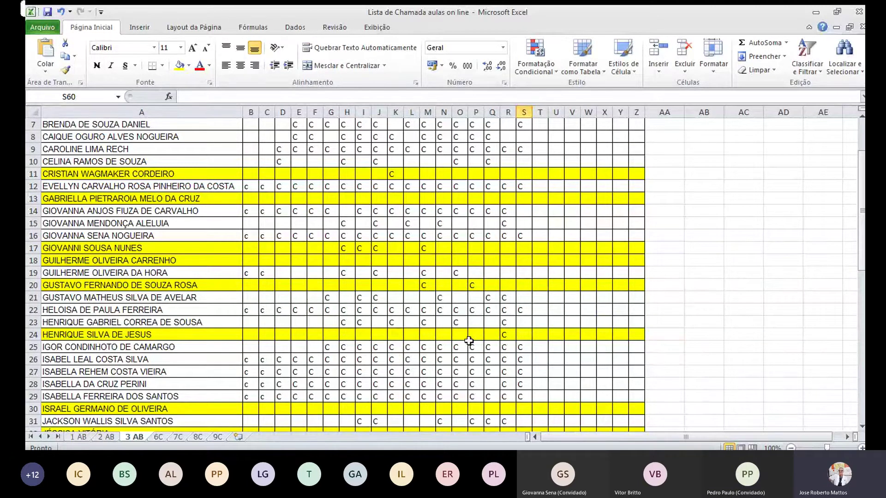
{"action": "left_click", "coordinate": [523, 334]}
{"action": "type", "text": "C"}
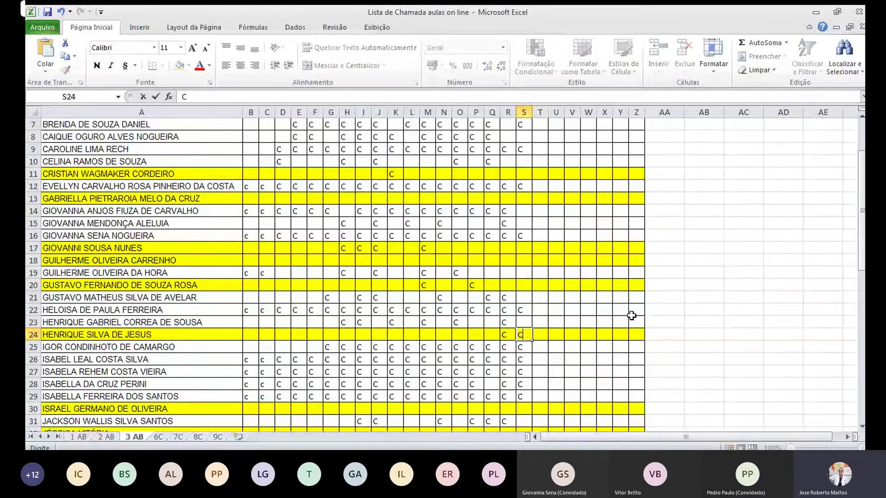
{"action": "left_click", "coordinate": [532, 293]}
{"action": "scroll", "coordinate": [532, 293], "scroll_direction": "up", "scroll_amount": 2}
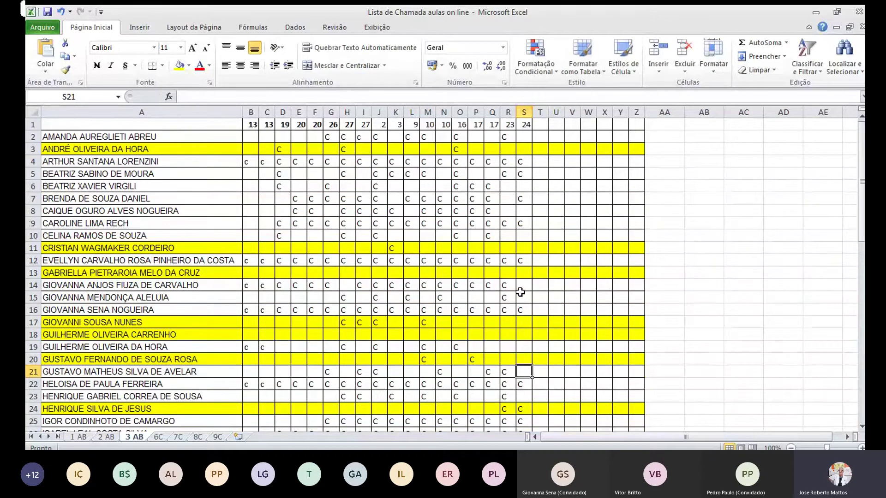
{"action": "left_click", "coordinate": [47, 12]}
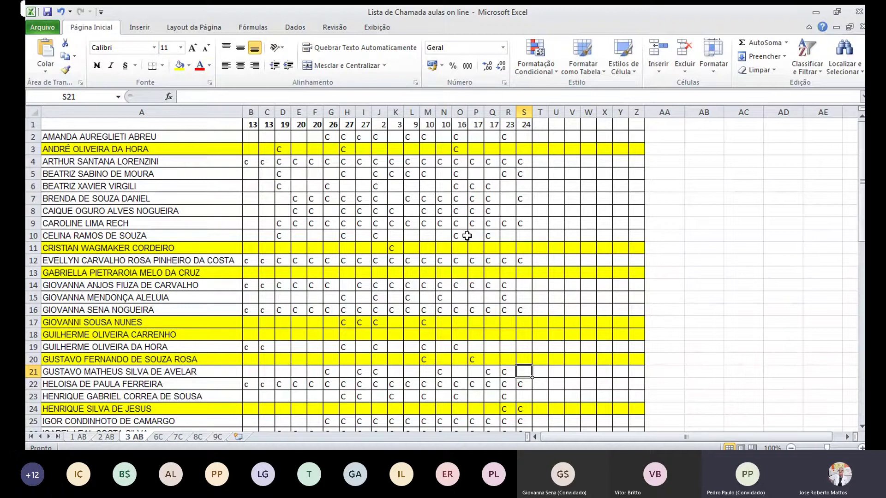
Step: Review the day 24 column across the whole class list, from row 2 through row 61, for missed attendance marks
{"action": "scroll", "coordinate": [506, 264], "scroll_direction": "down", "scroll_amount": 2}
{"action": "scroll", "coordinate": [507, 264], "scroll_direction": "down", "scroll_amount": 5}
{"action": "scroll", "coordinate": [507, 264], "scroll_direction": "down", "scroll_amount": 7}
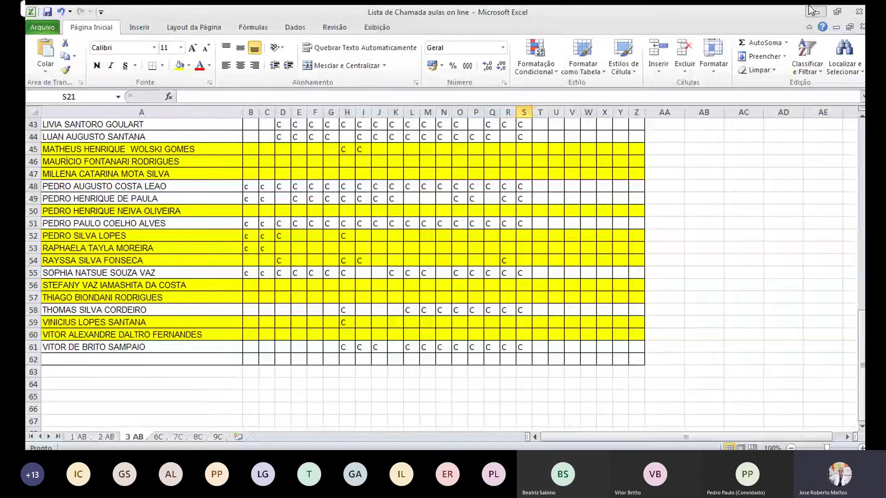
{"action": "scroll", "coordinate": [396, 375], "scroll_direction": "up", "scroll_amount": 11}
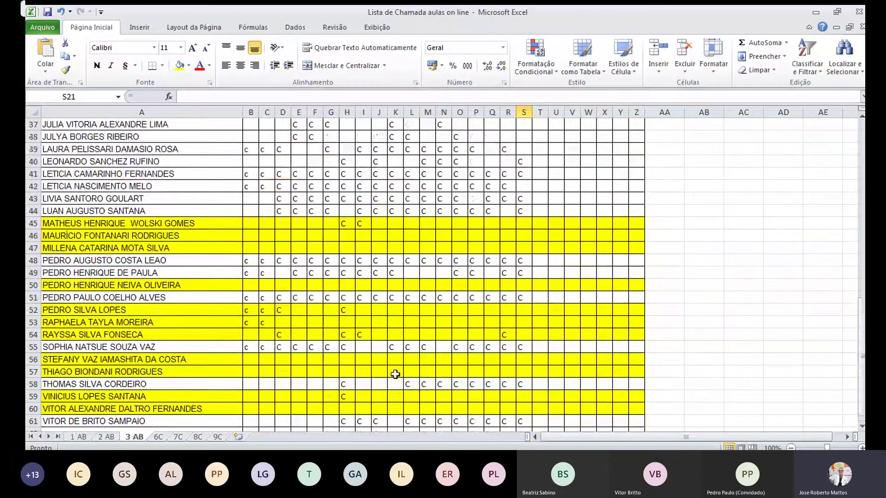
{"action": "scroll", "coordinate": [395, 374], "scroll_direction": "up", "scroll_amount": 3}
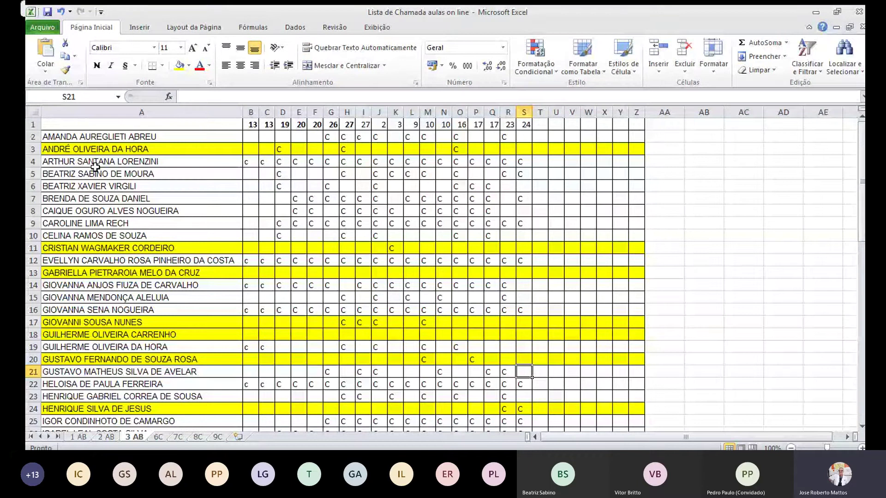
{"action": "left_click", "coordinate": [521, 206]}
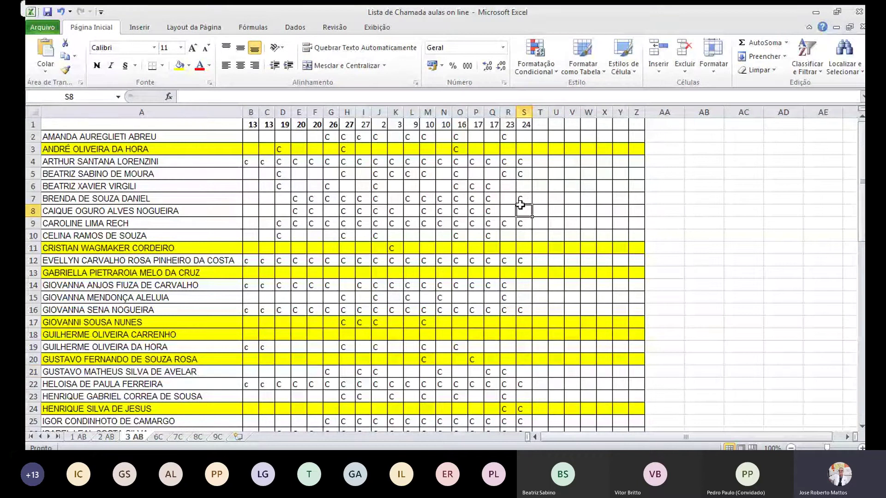
{"action": "left_click", "coordinate": [550, 235]}
{"action": "scroll", "coordinate": [543, 233], "scroll_direction": "down", "scroll_amount": 4}
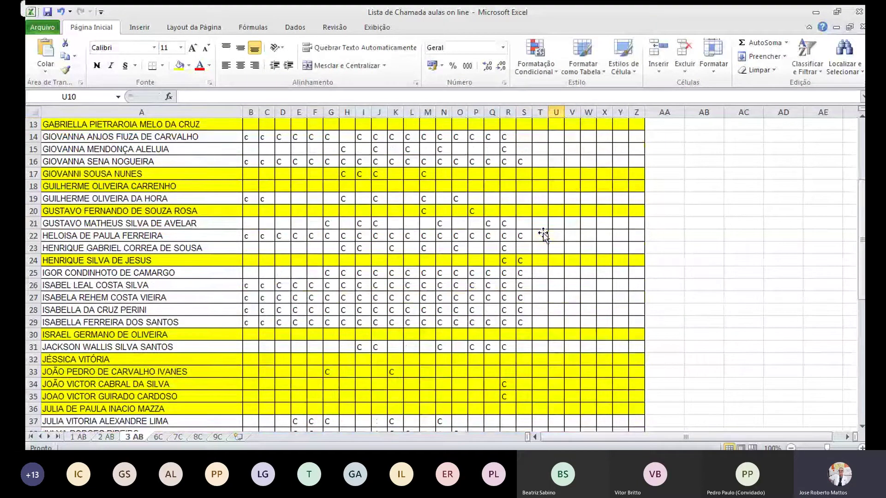
{"action": "scroll", "coordinate": [543, 234], "scroll_direction": "down", "scroll_amount": 4}
{"action": "scroll", "coordinate": [543, 236], "scroll_direction": "down", "scroll_amount": 5}
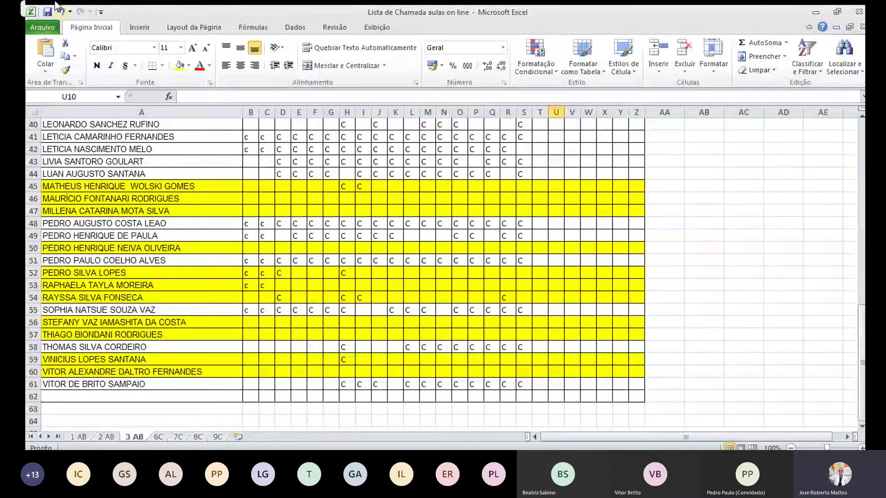